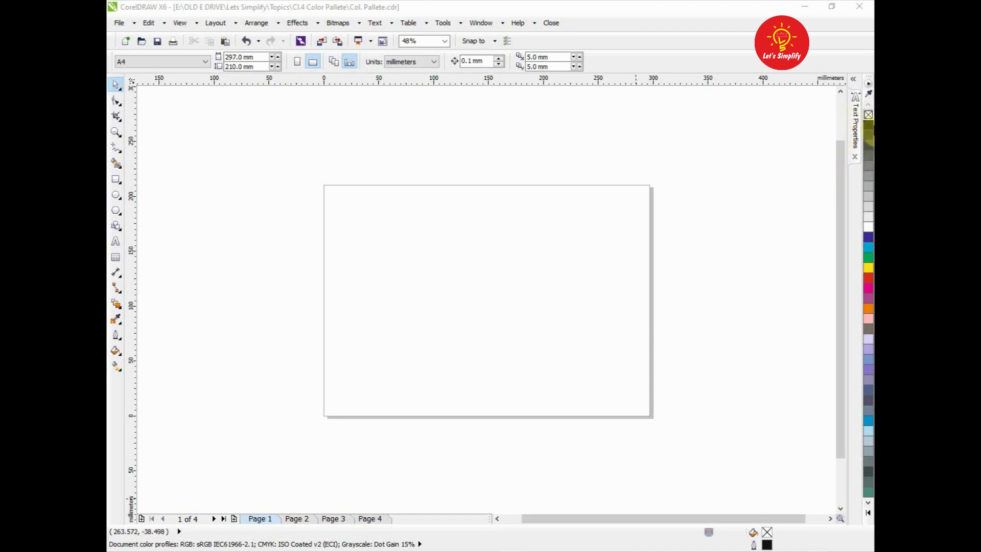
- Examine the full set of colour swatches and the list of available colour palettes
click(869, 514)
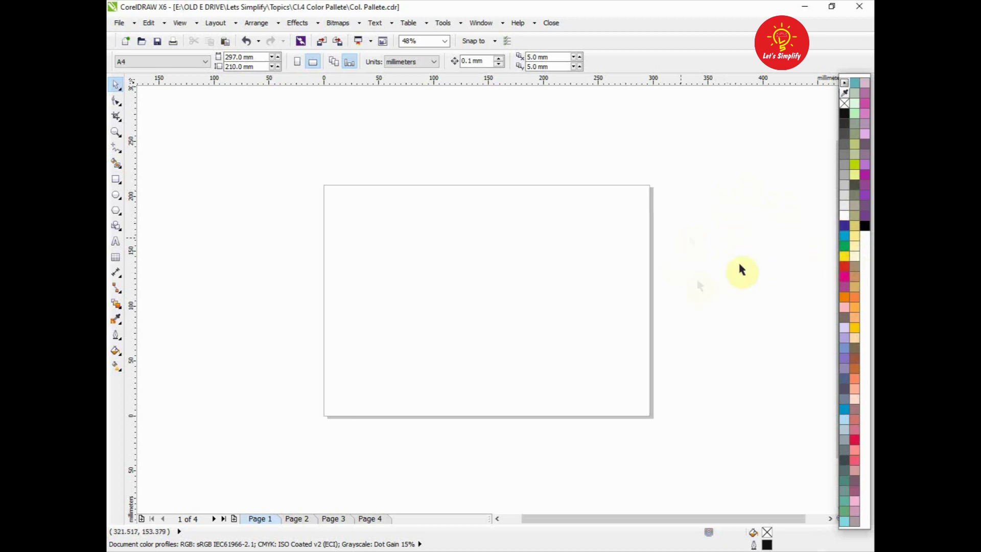
right_click(703, 217)
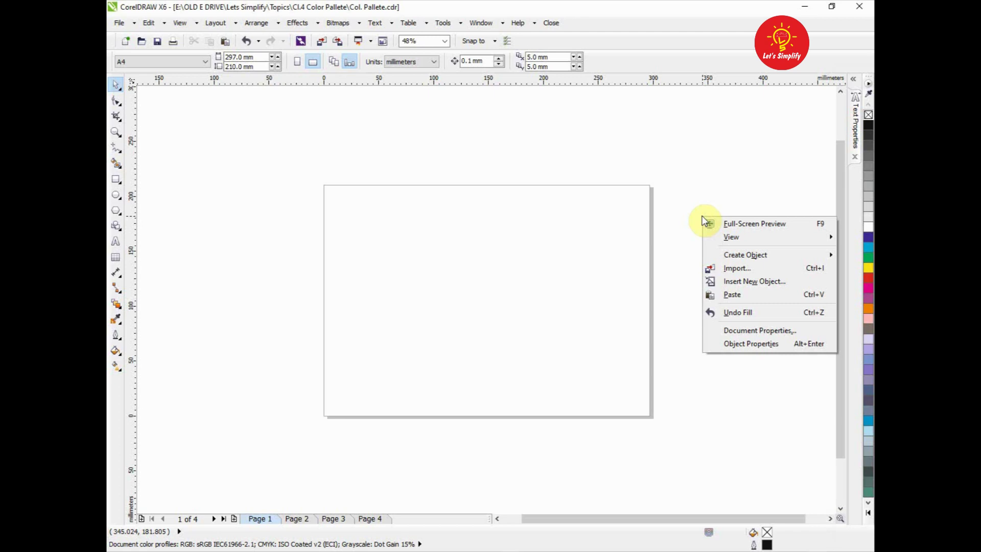
mouse_move(732, 239)
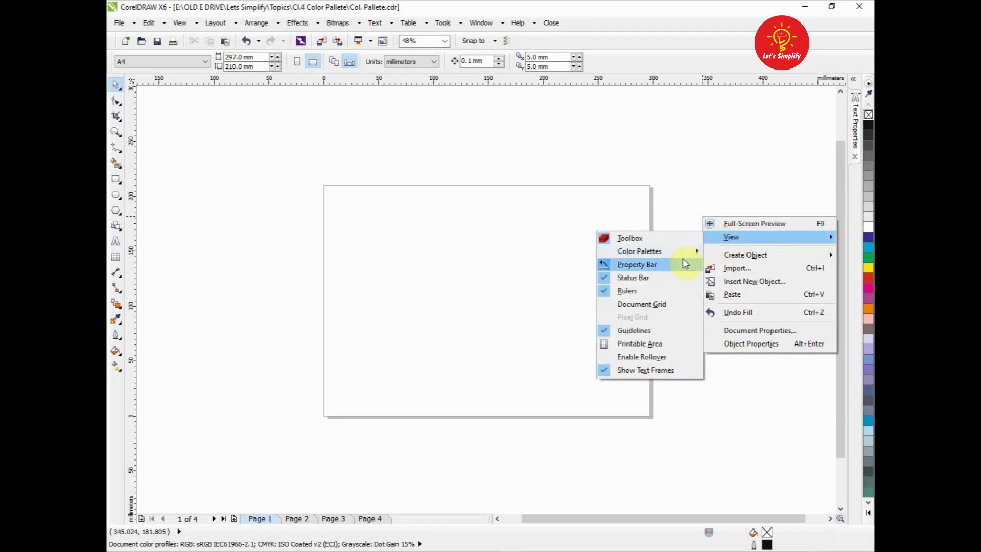
mouse_move(680, 255)
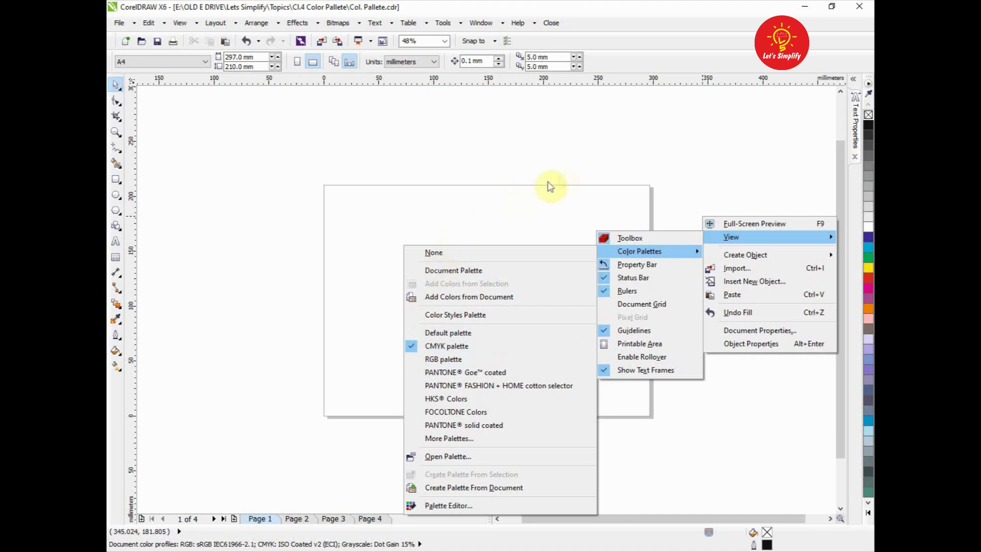
click(590, 166)
- On page 2, fill the rectangles beside the Cyan and Magenta labels with cyan and magenta respectively
click(308, 518)
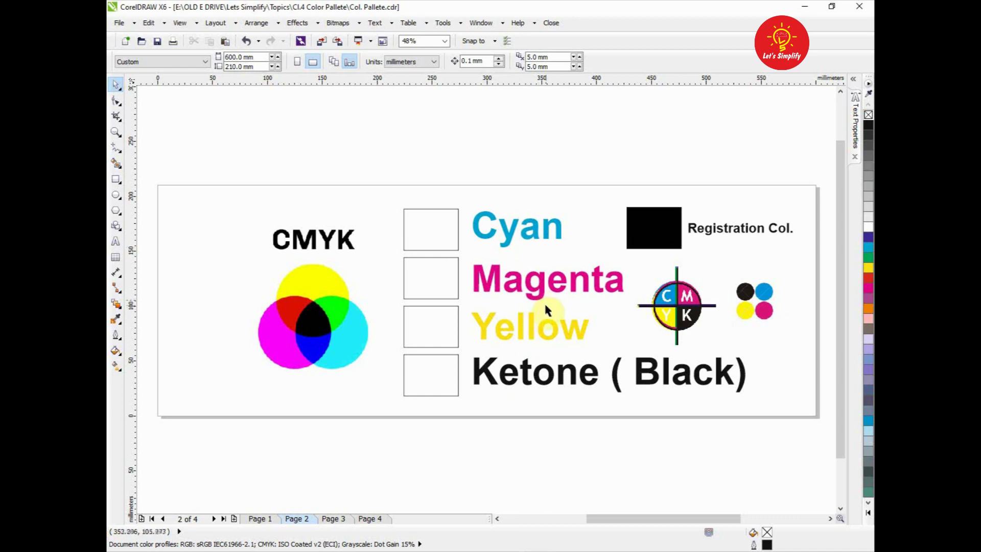
click(438, 231)
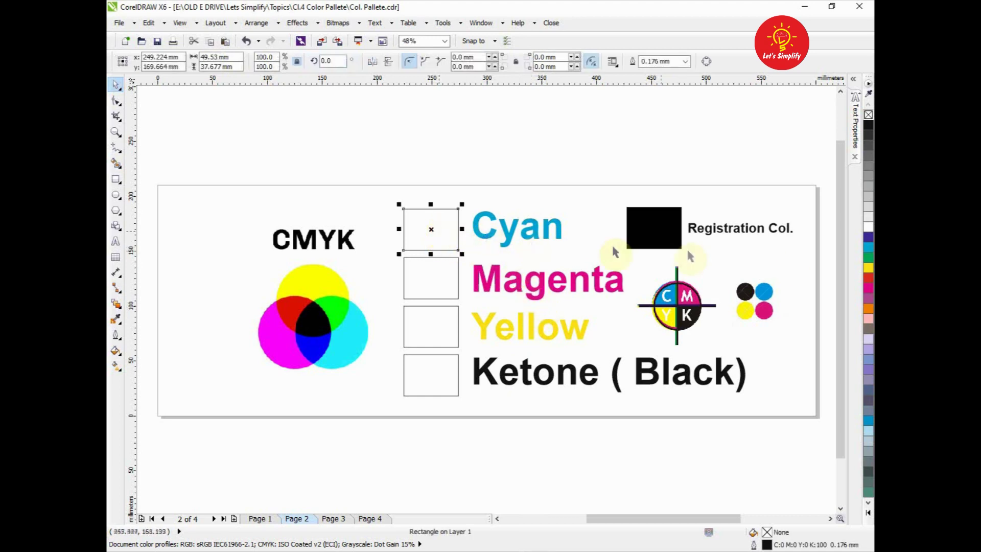
click(869, 254)
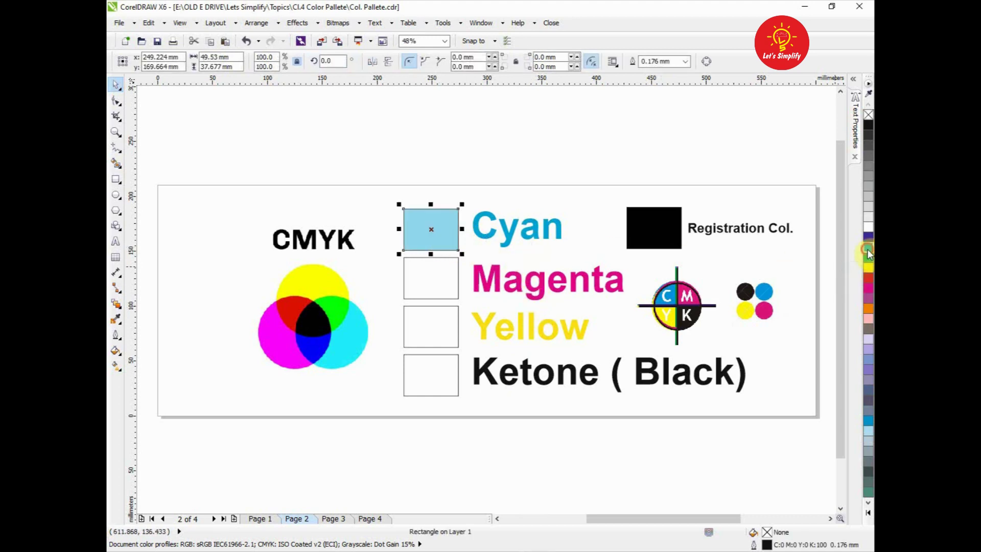
click(438, 282)
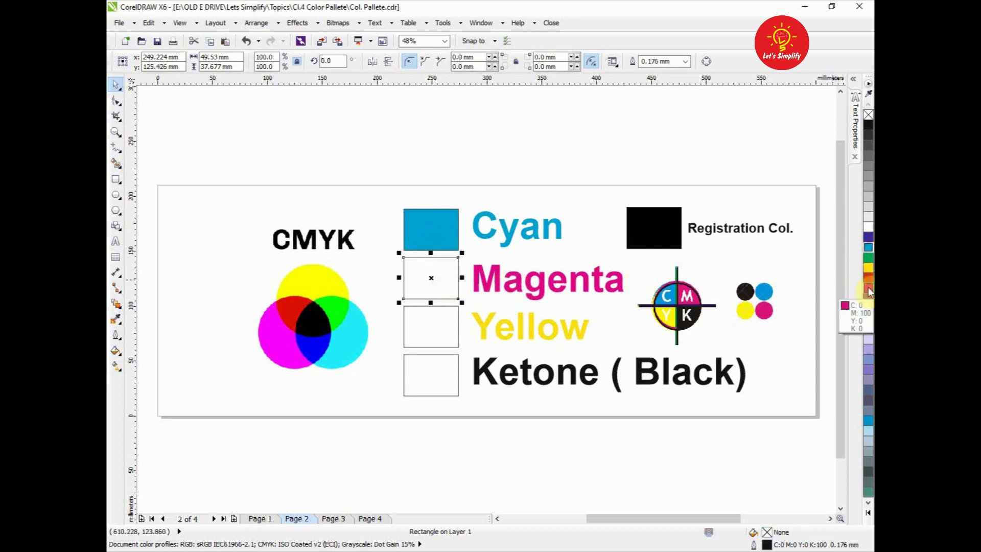
click(869, 290)
- Fill the rectangle beside the Yellow label with yellow and the one beside Ketone (Black) with black
click(439, 331)
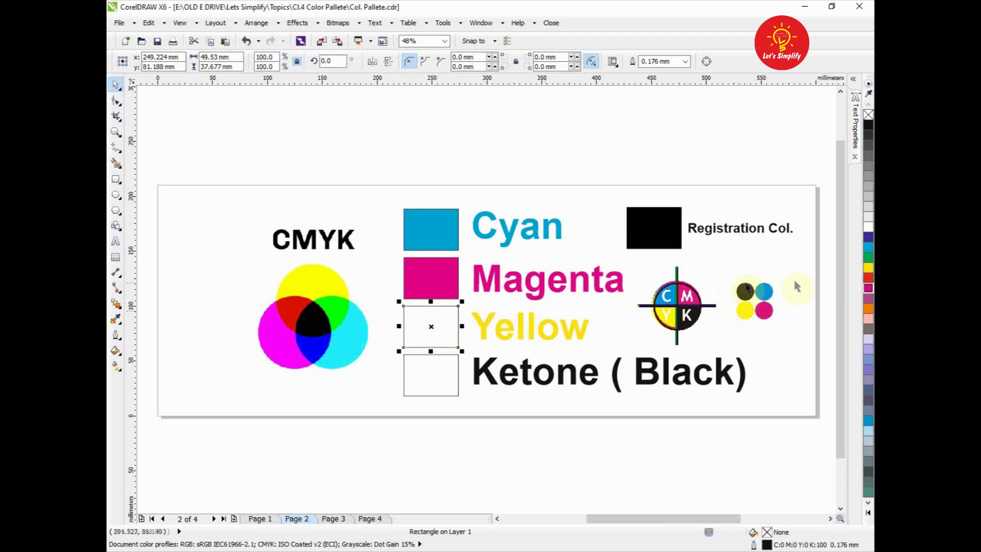
click(869, 267)
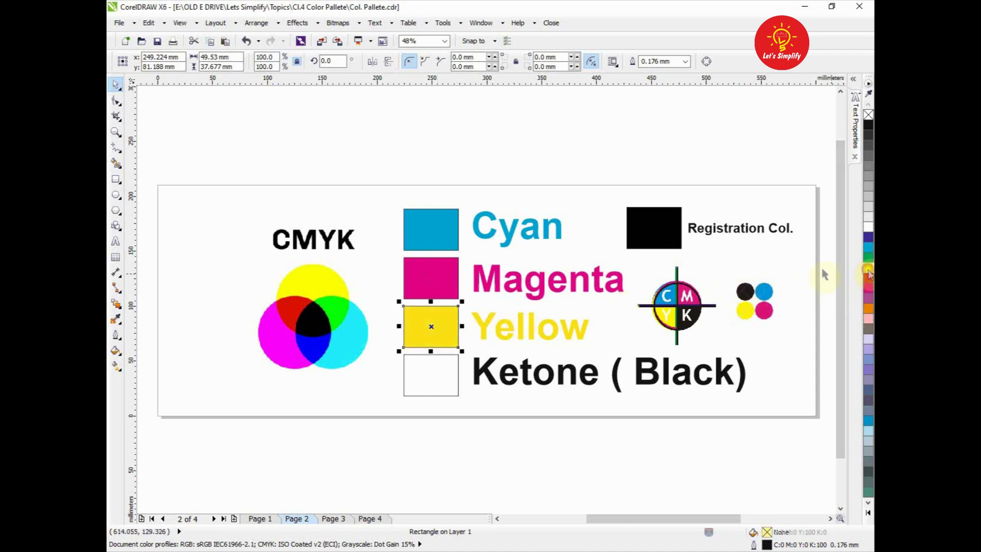
click(453, 378)
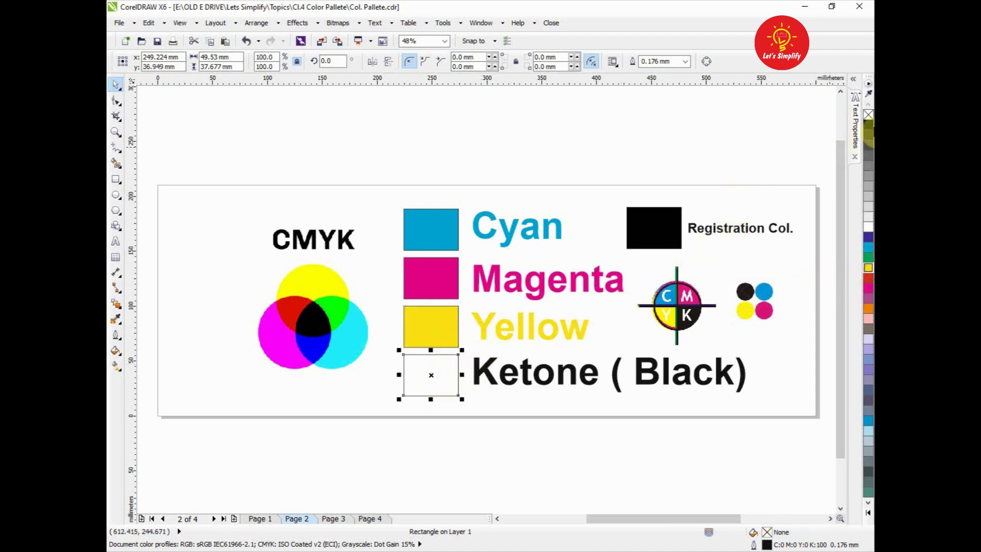
click(869, 125)
click(678, 155)
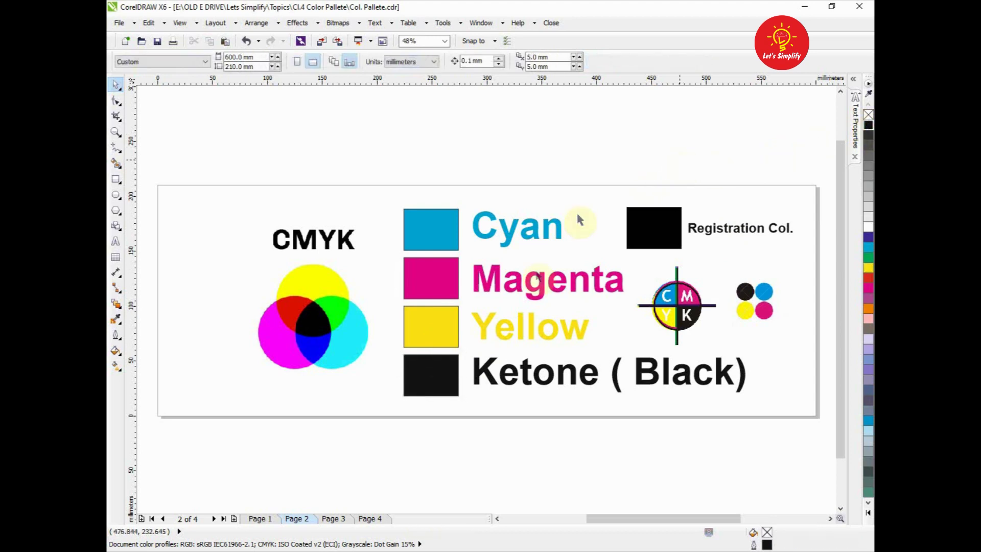
- Check the CMYK fill values of the black, yellow, magenta and cyan rectangles in turn
click(430, 374)
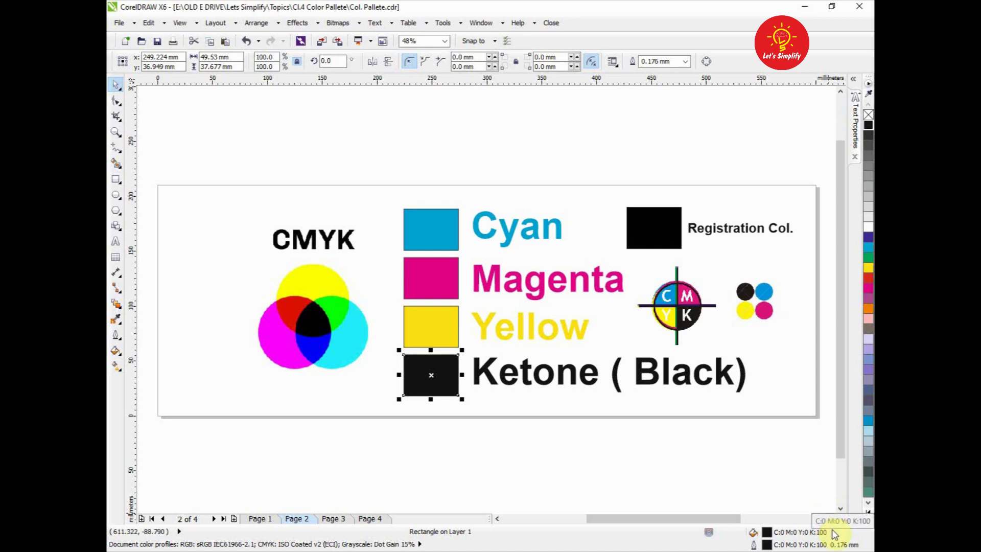
click(406, 323)
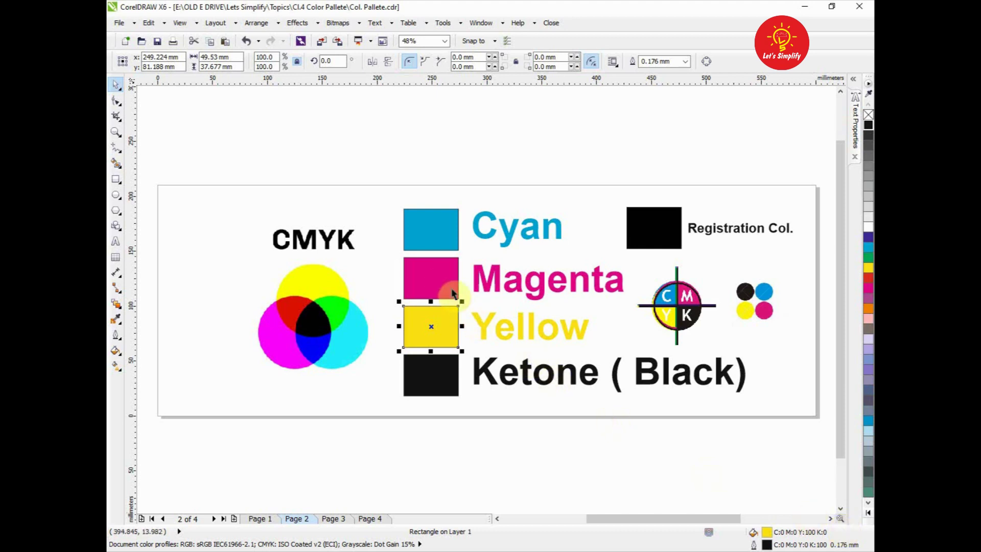
click(436, 276)
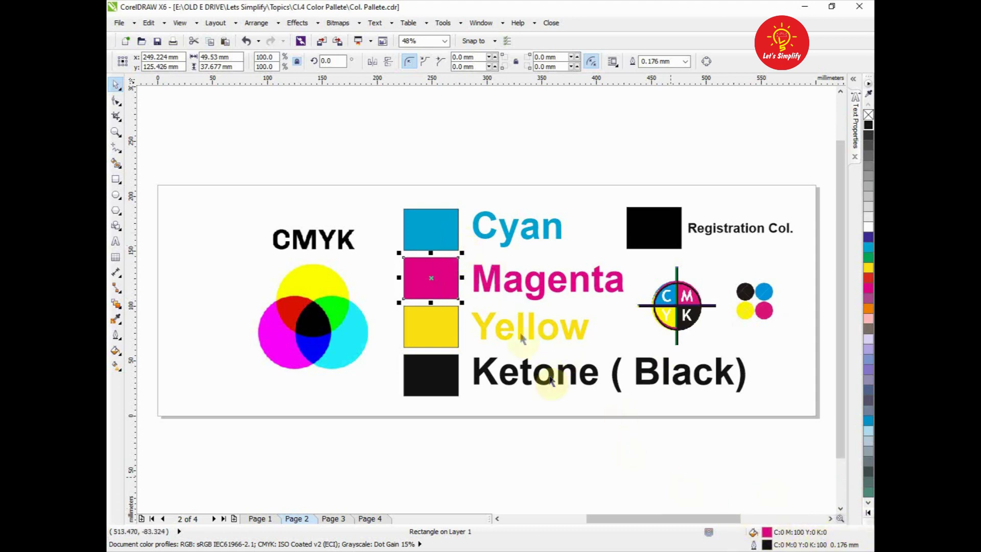
click(449, 237)
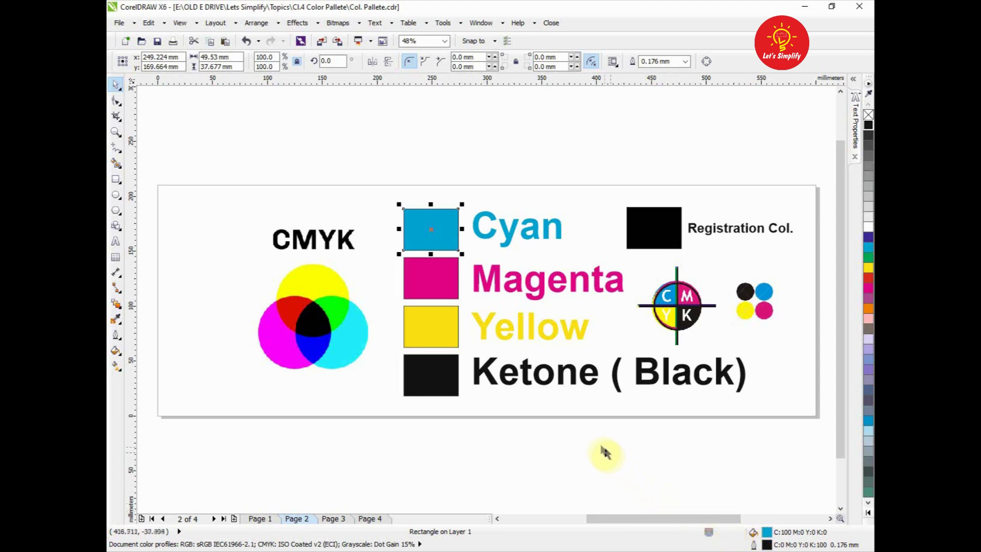
- Examine the fill of the Registration Col. rectangle, its swatch at the end of the palette, and the CMYK registration mark below
click(645, 232)
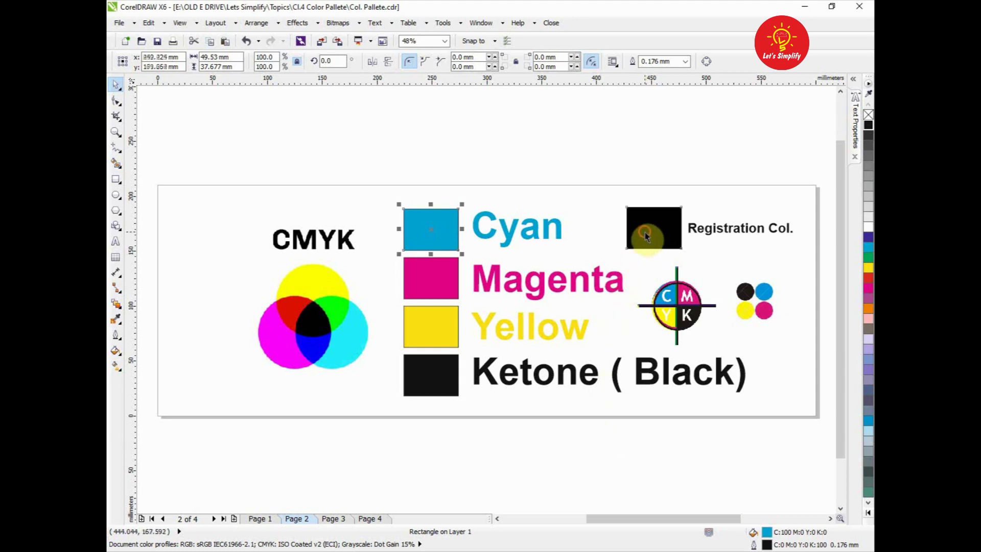
click(868, 512)
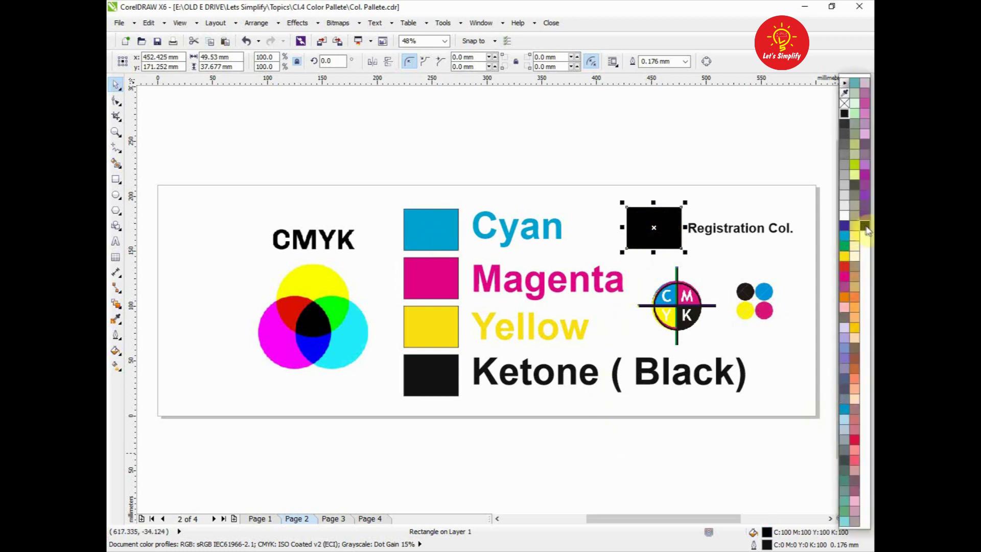
mouse_move(867, 229)
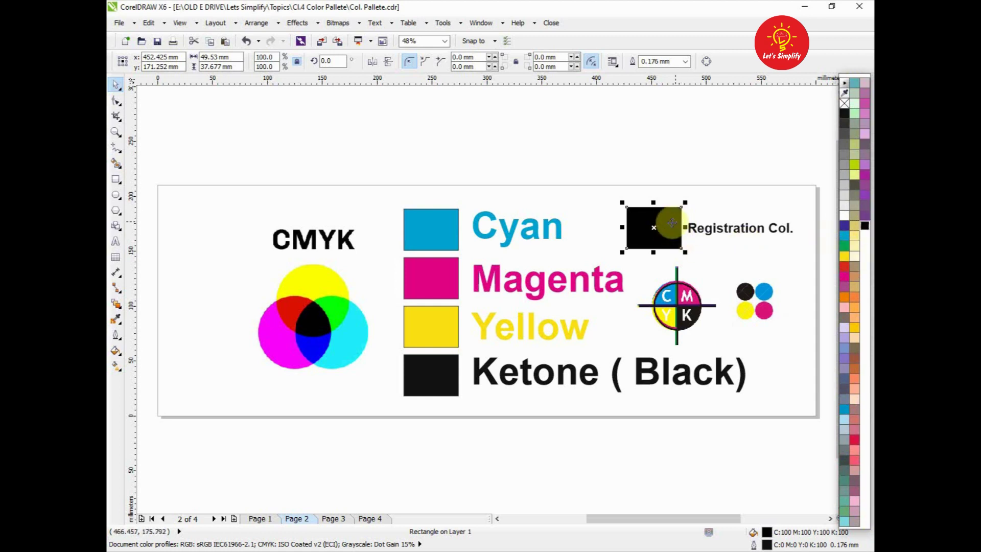
click(743, 475)
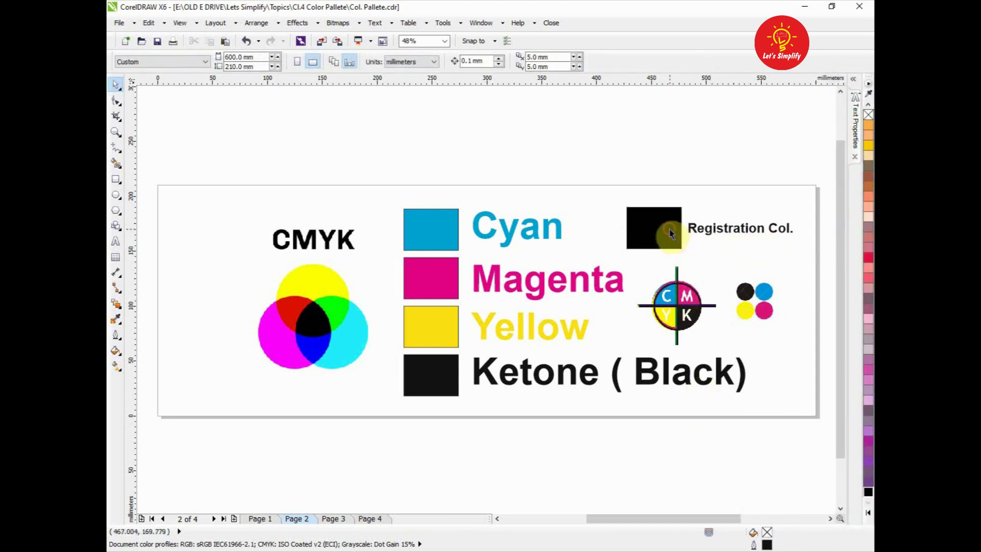
click(663, 231)
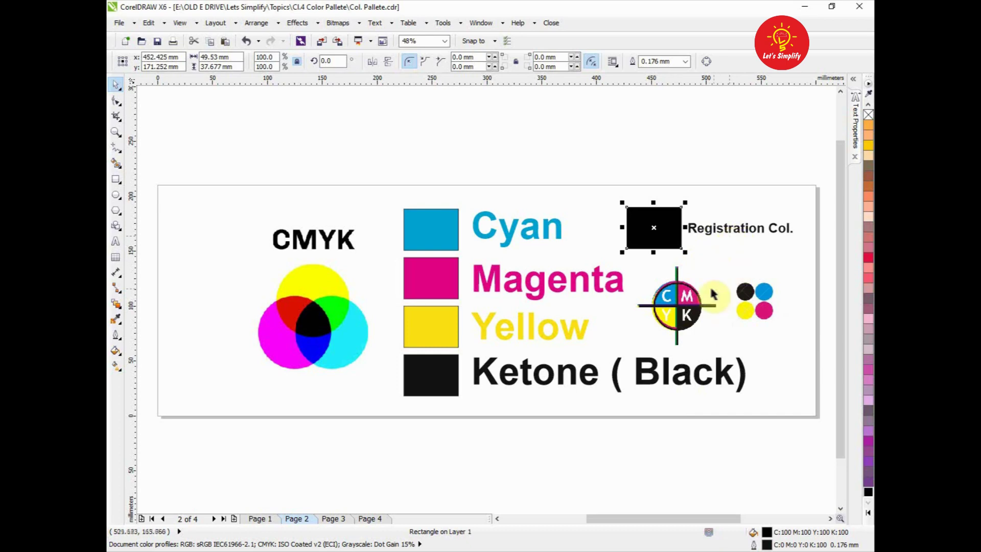
scroll(714, 293, up, 3)
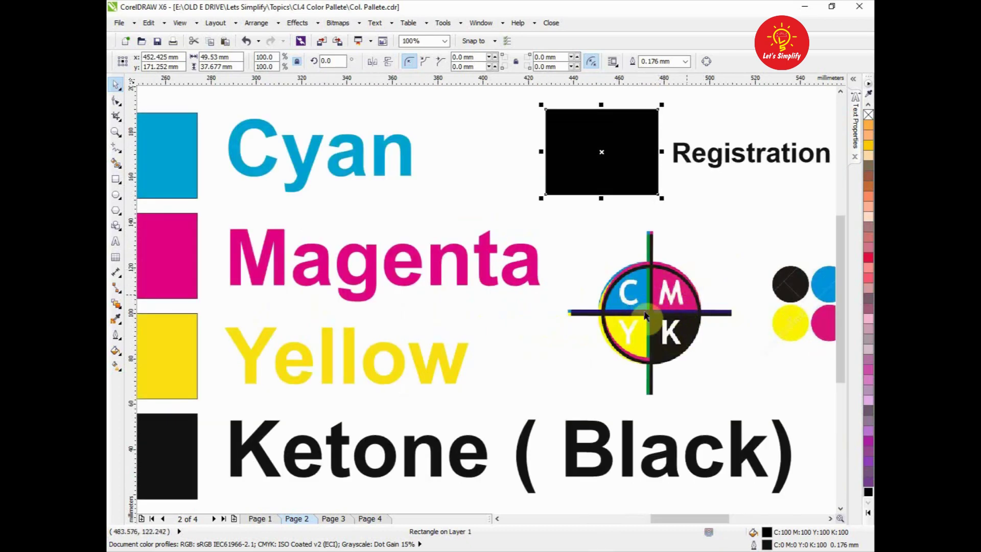
scroll(645, 315, down, 3)
scroll(671, 297, up, 3)
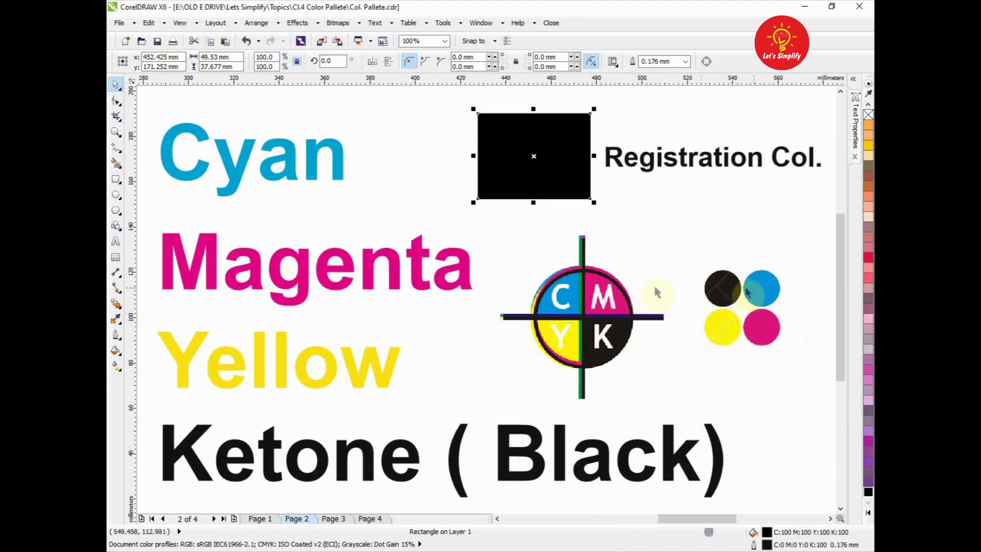
scroll(616, 298, down, 2)
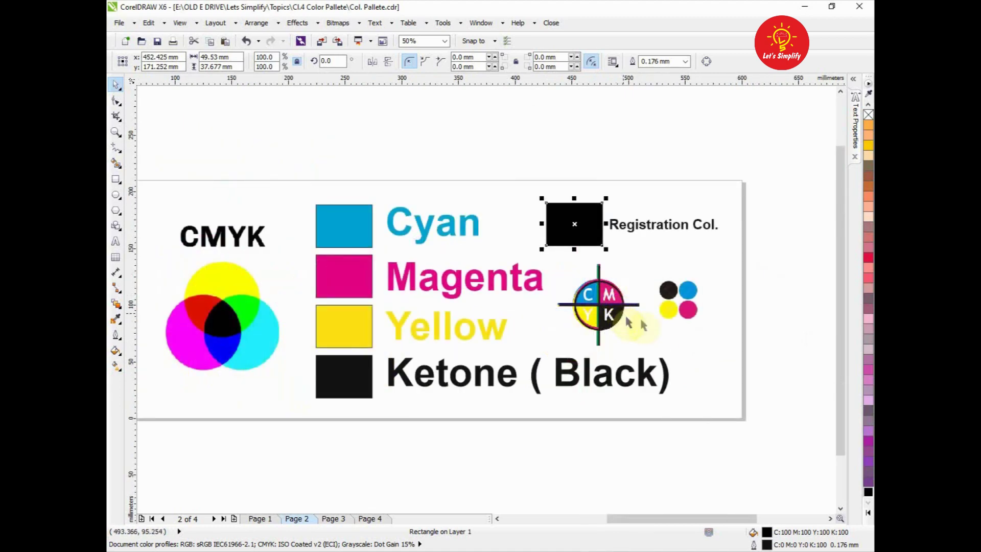
- Hide the CMYK palette, display the RGB palette in its place, and deselect the registration-colour rectangle
right_click(780, 252)
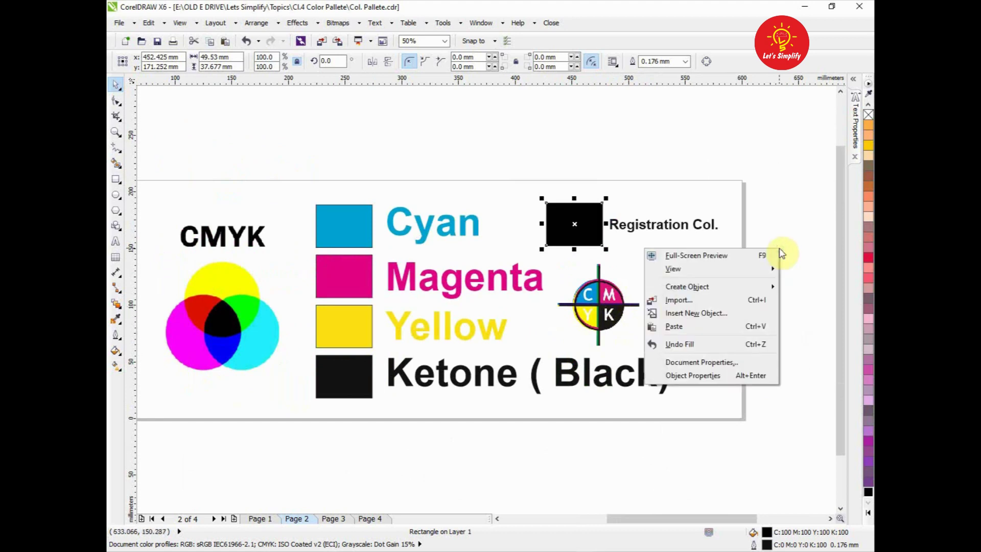
click(733, 270)
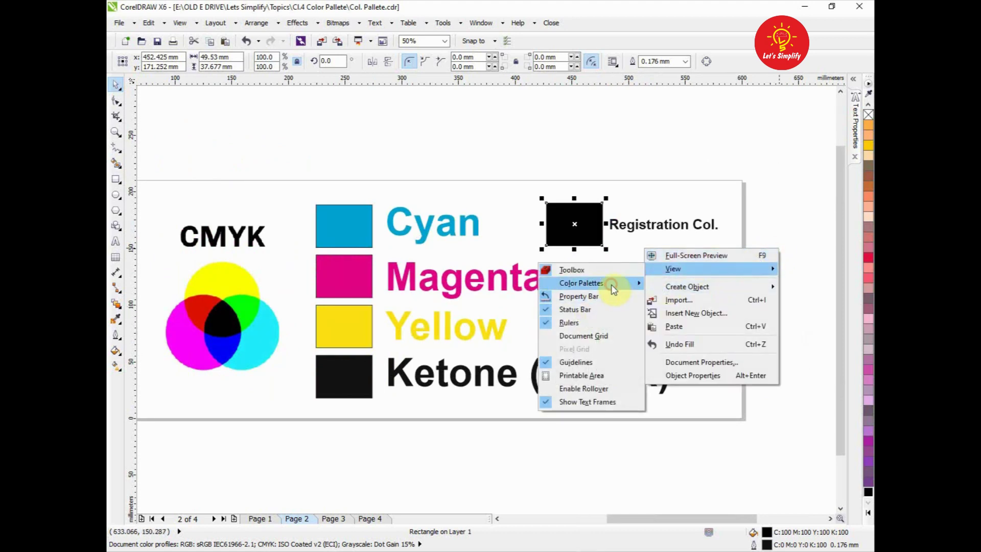
mouse_move(613, 284)
click(429, 377)
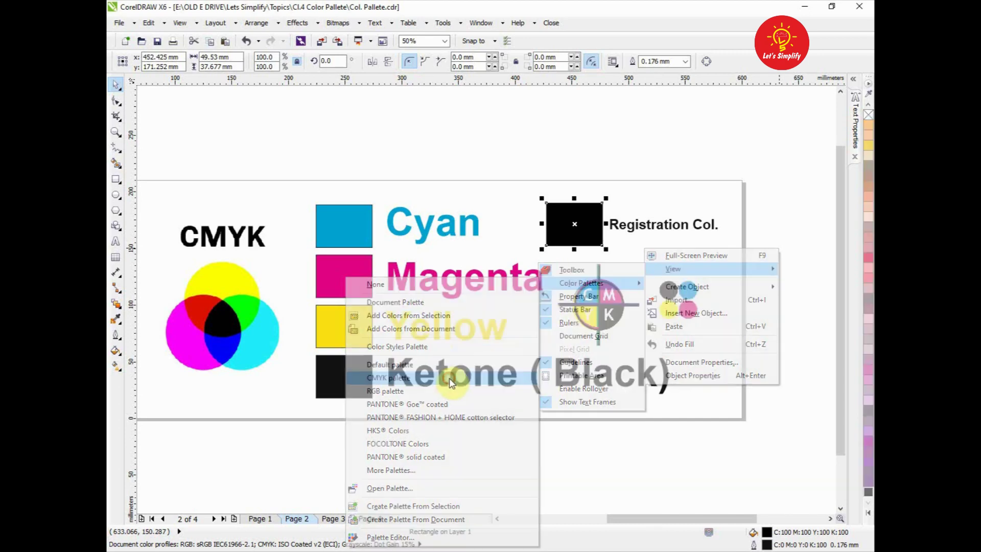
right_click(769, 202)
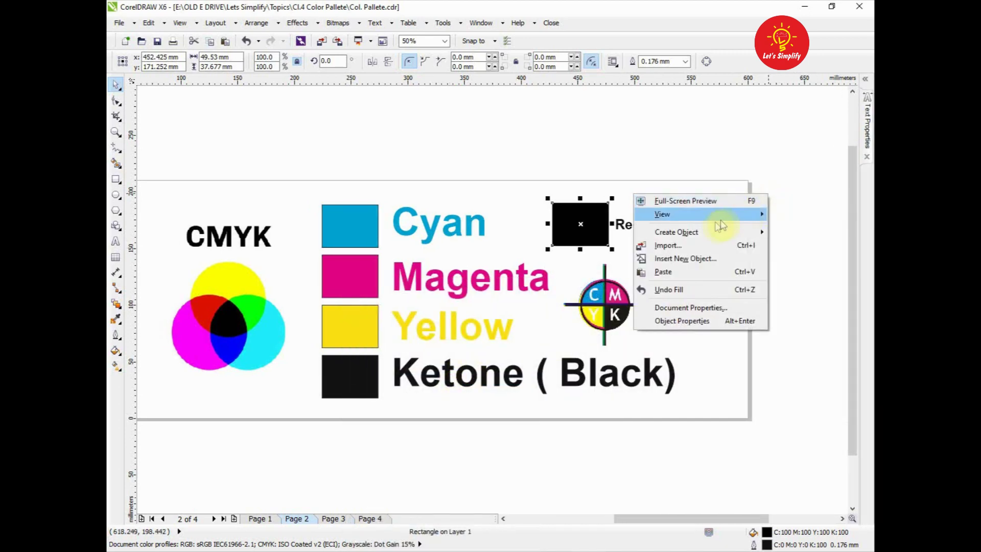
click(715, 217)
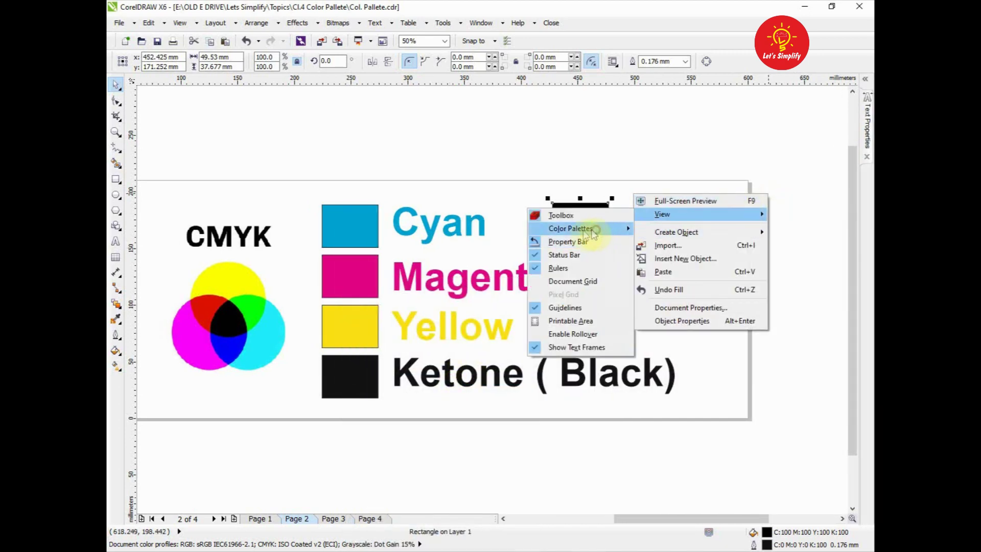
mouse_move(568, 228)
click(466, 328)
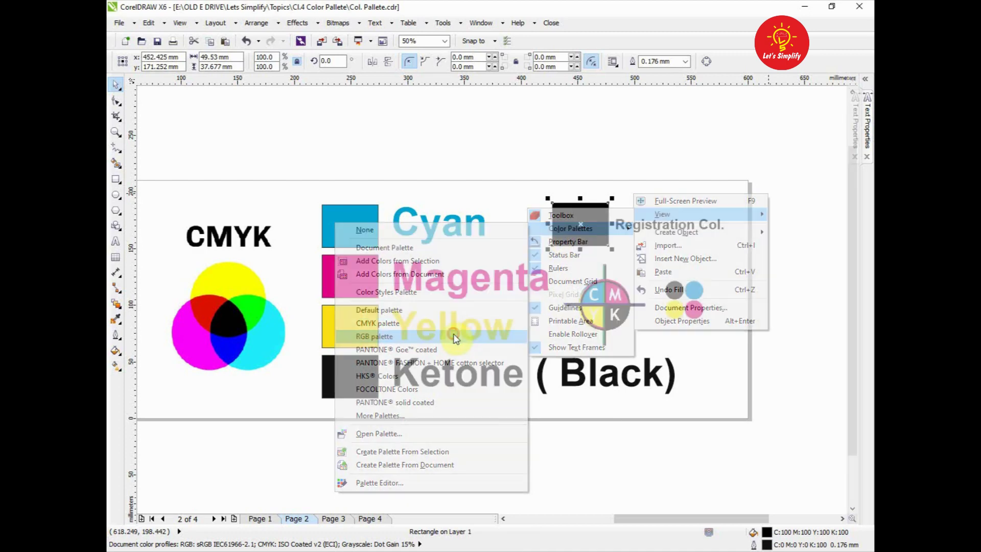
click(790, 295)
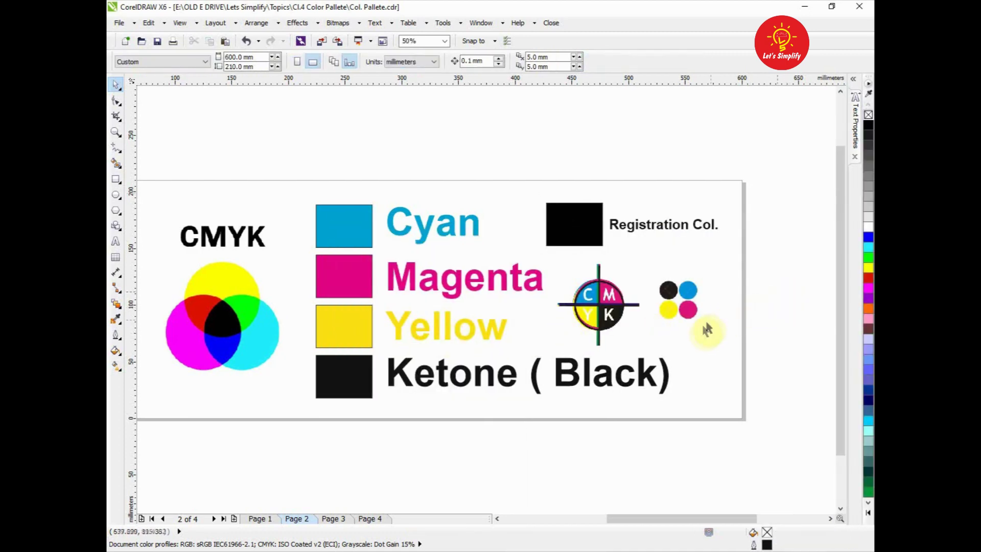
- On page 3, fill the rectangle immediately before the Red label with pure red from the RGB palette
key(Page_Down)
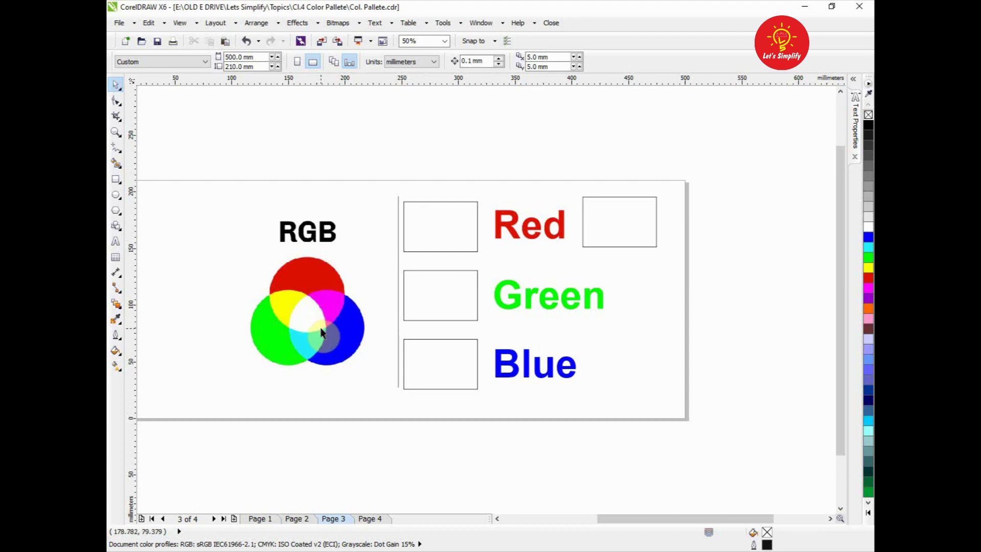
click(440, 239)
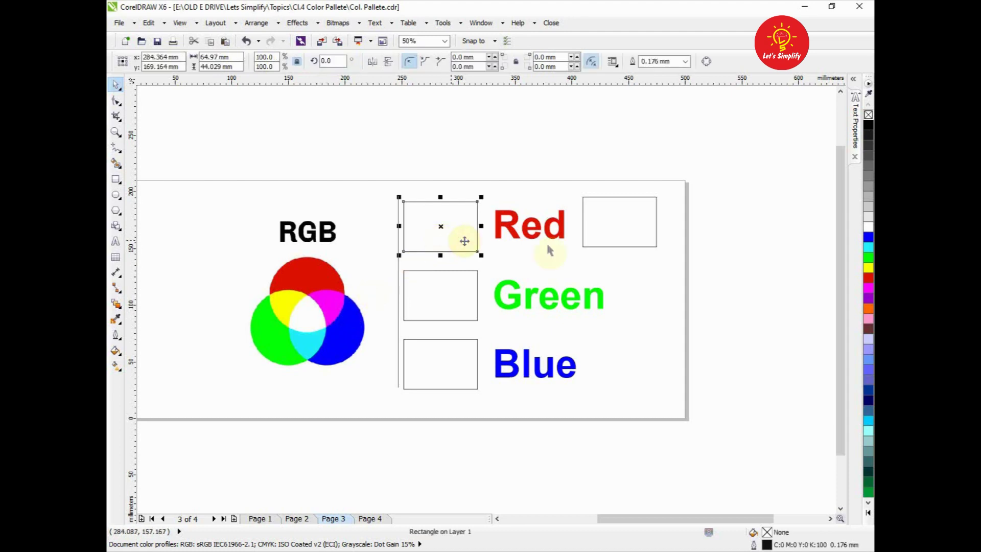
click(869, 280)
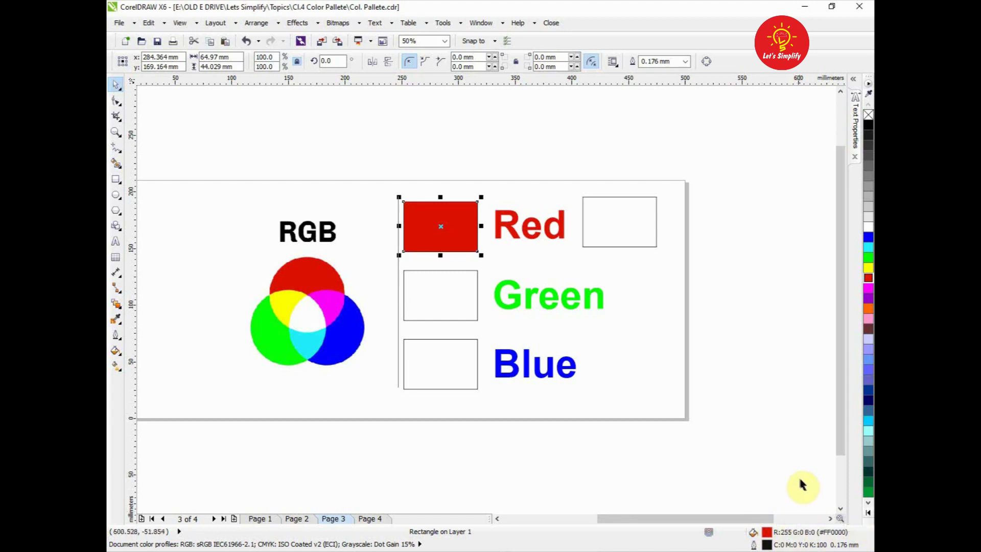
- Fill the rectangles before the Green and Blue labels with pure green and pure blue from the RGB palette
click(447, 289)
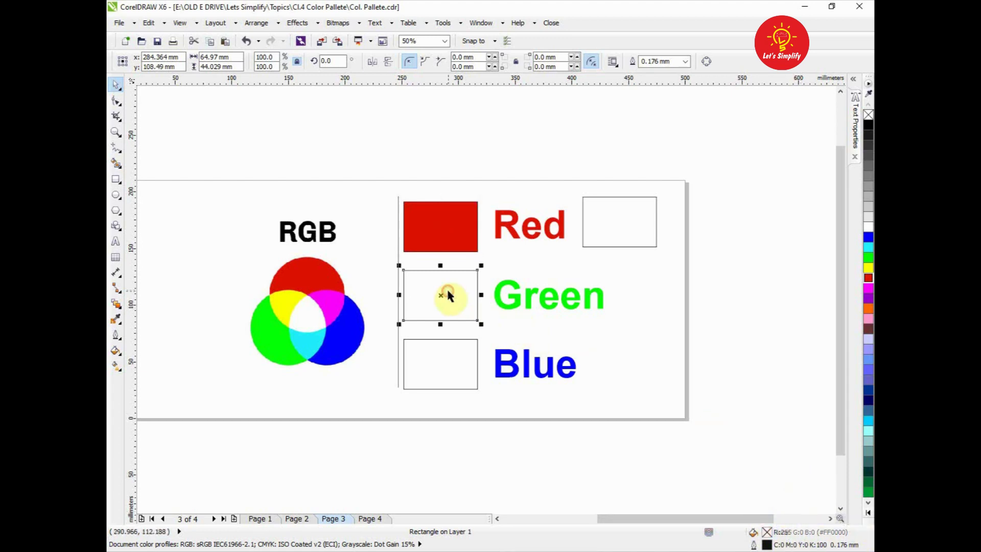
click(868, 259)
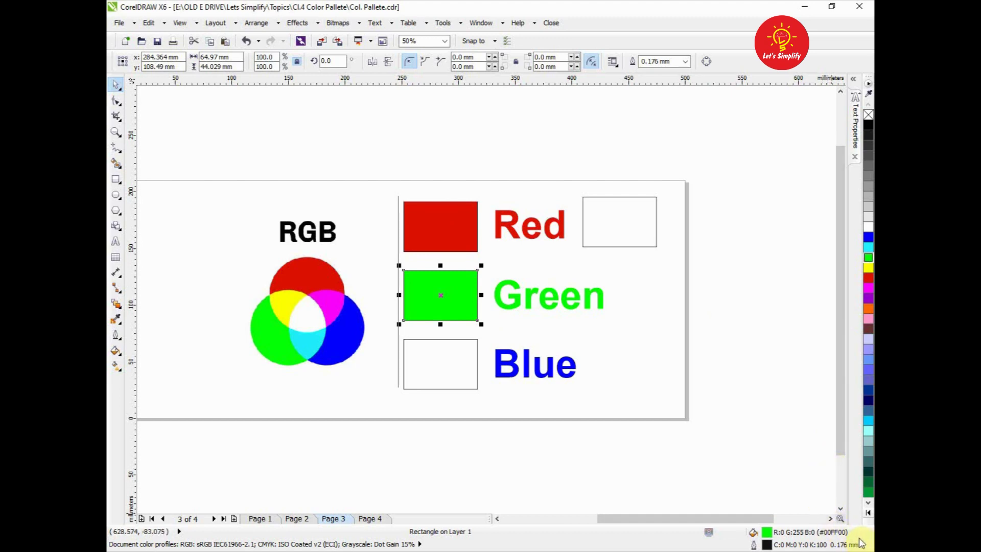
click(440, 366)
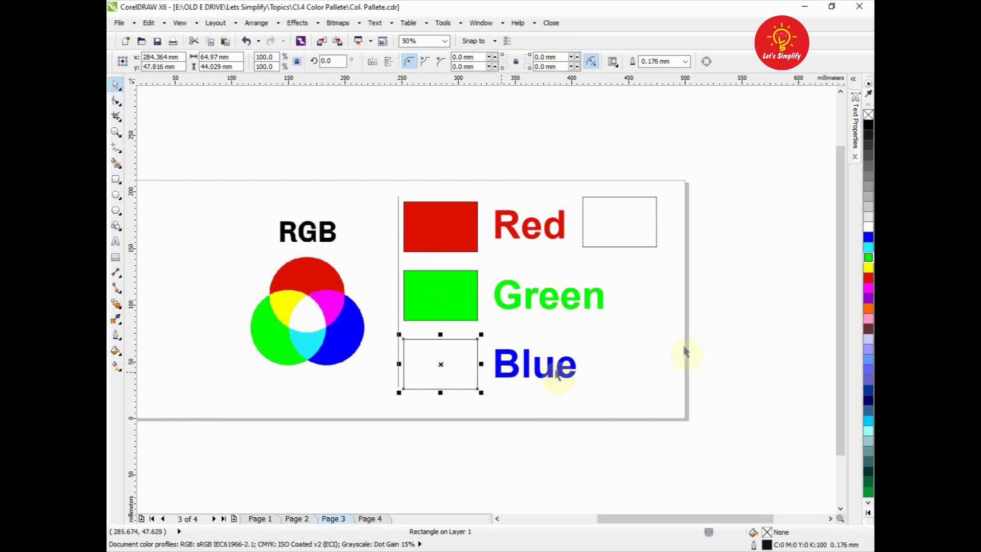
click(868, 237)
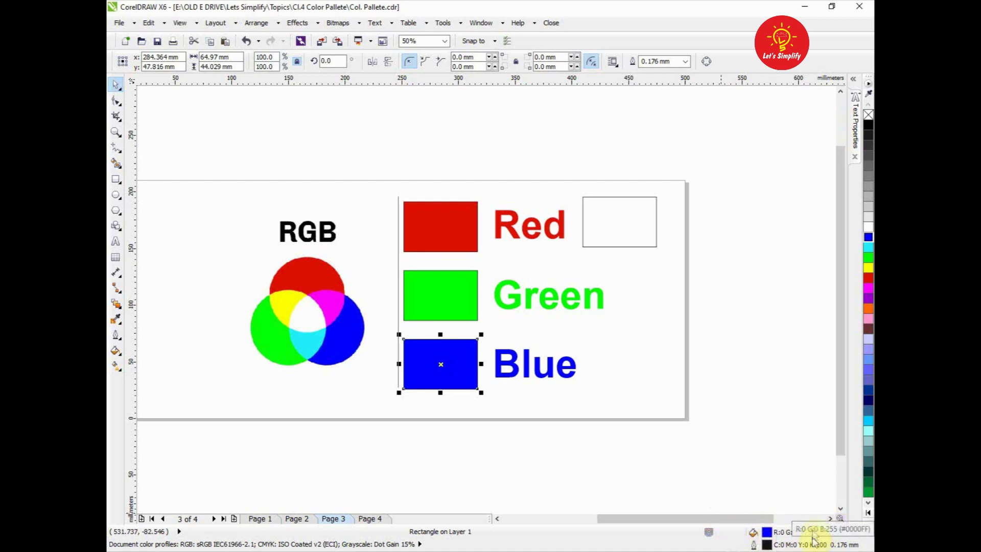
- Fill the empty rectangle following the Red label with white from the RGB palette
click(757, 446)
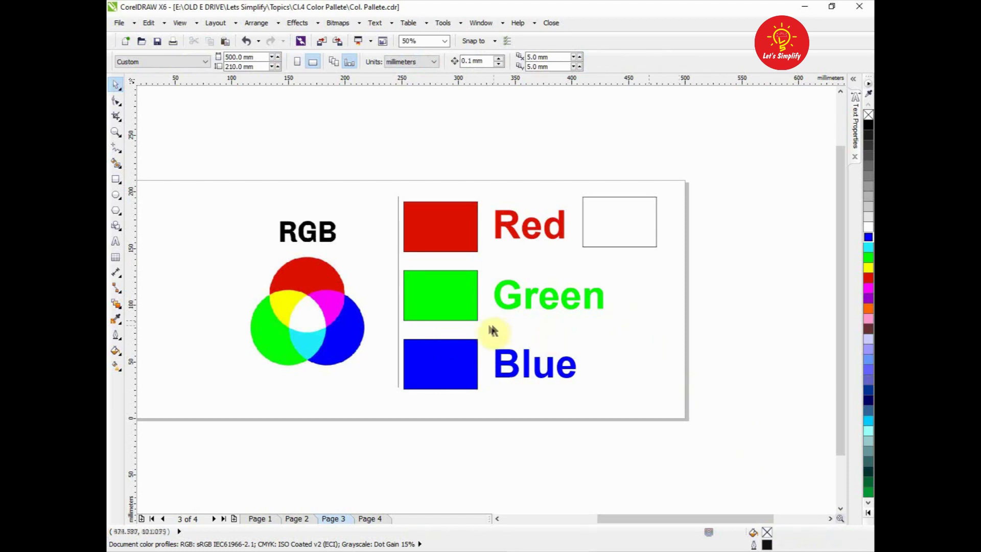
click(611, 238)
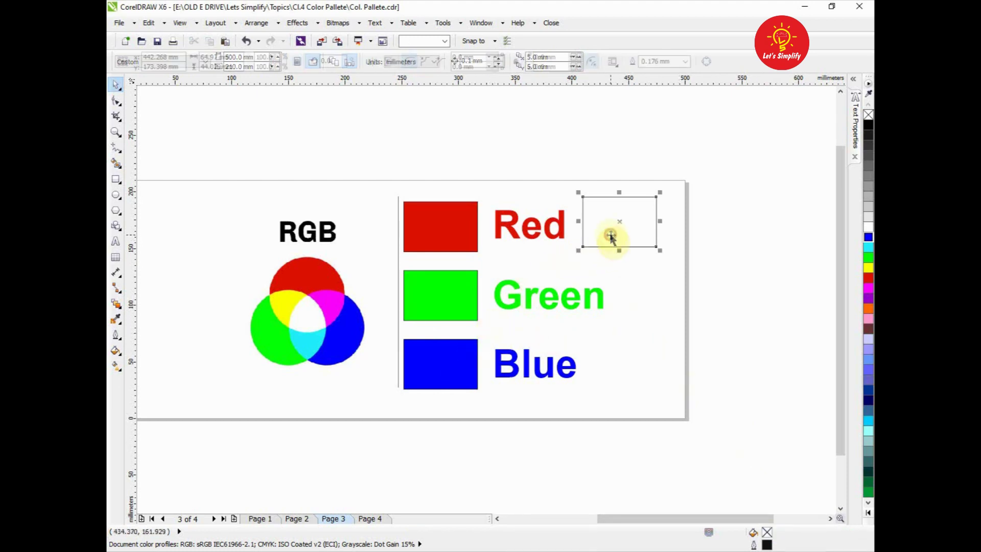
click(868, 227)
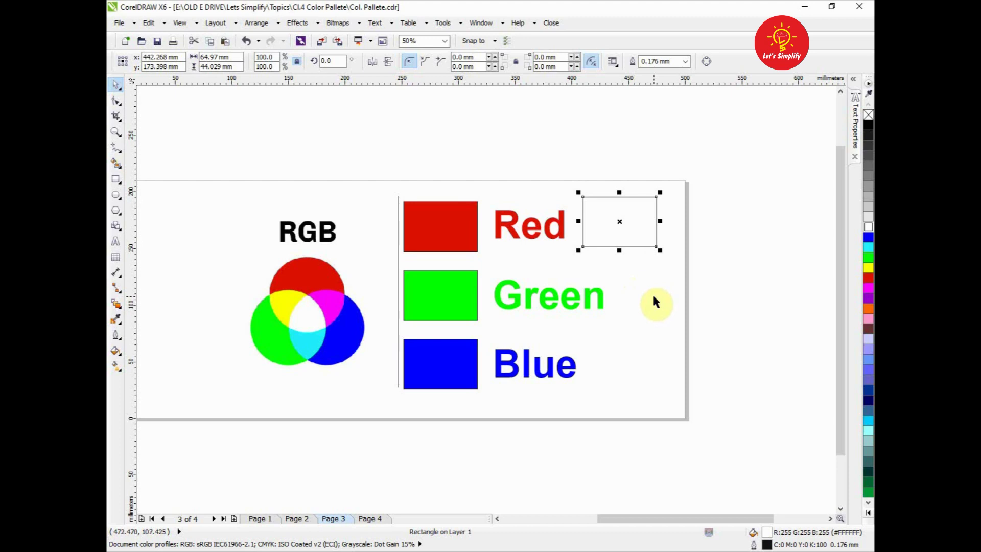
- Hide the RGB colour palette
right_click(738, 227)
mouse_move(752, 247)
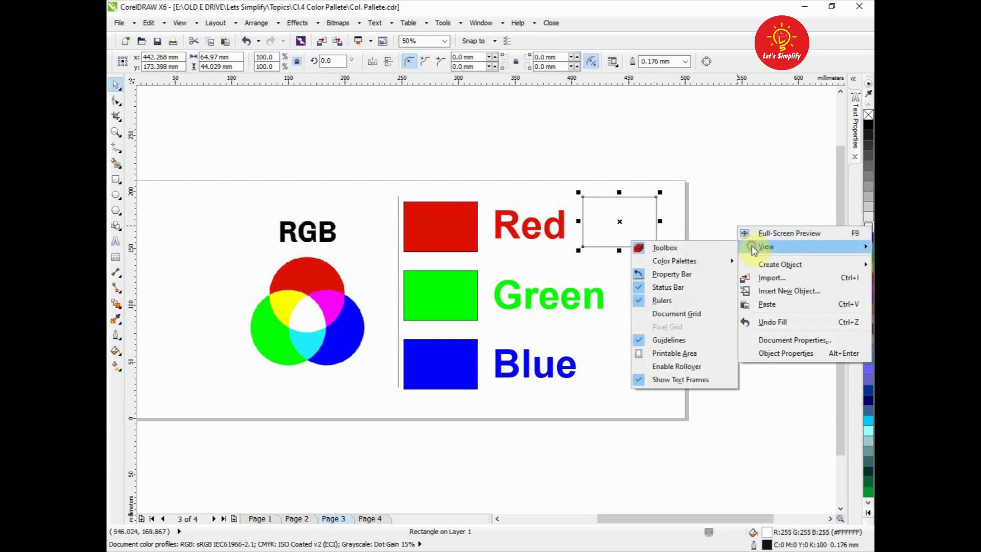
mouse_move(704, 261)
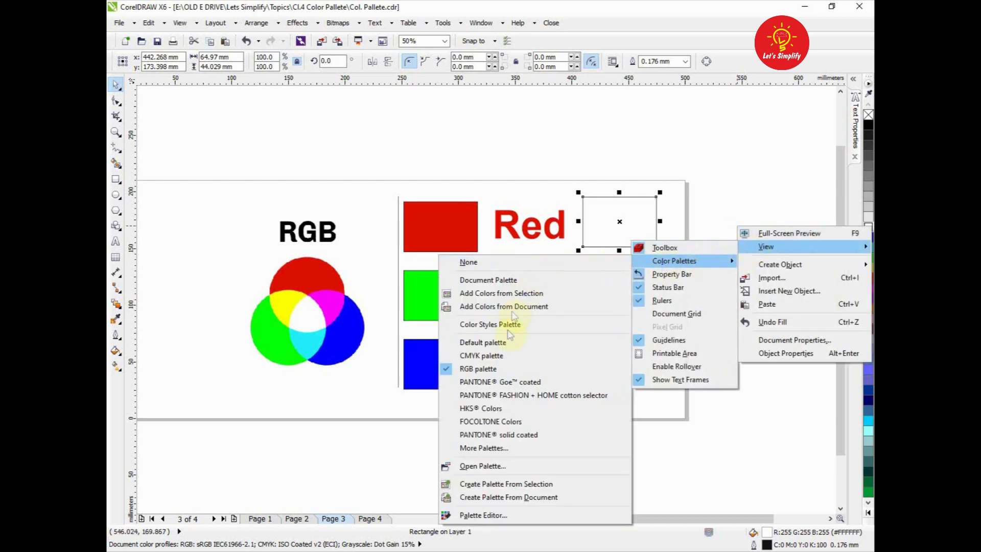
click(496, 369)
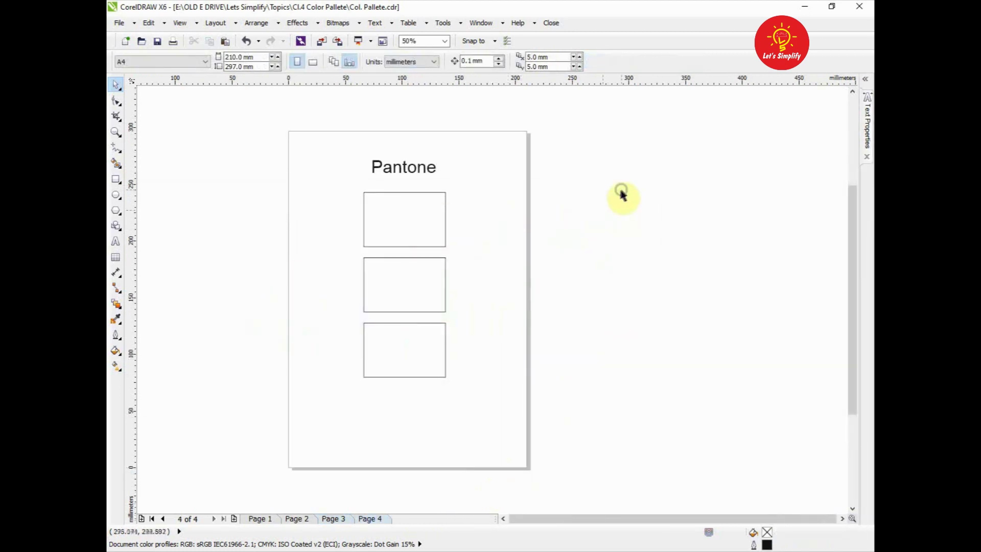
- On page 4, display the PANTONE solid coated palette and expand it to view more of its colours
right_click(621, 193)
mouse_move(638, 212)
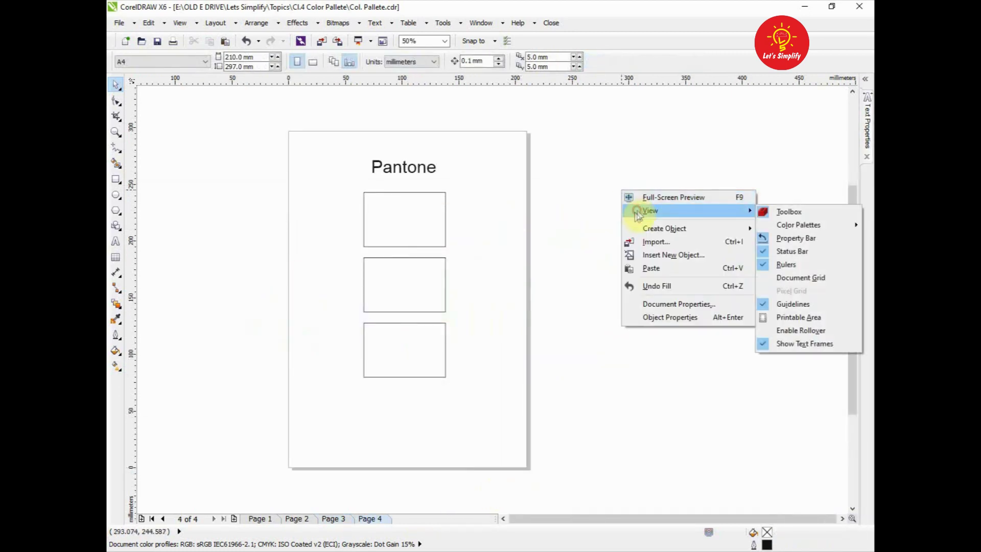
mouse_move(781, 226)
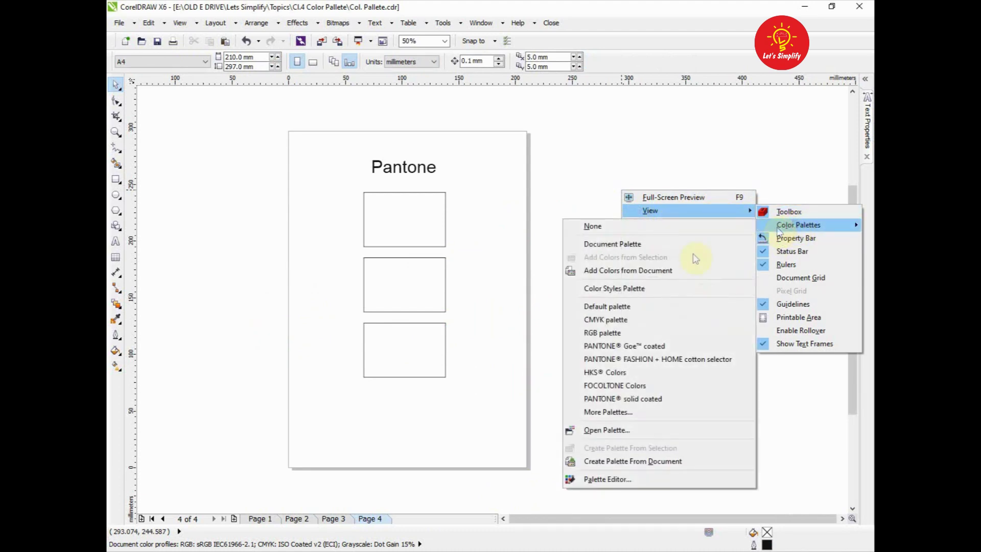
click(606, 398)
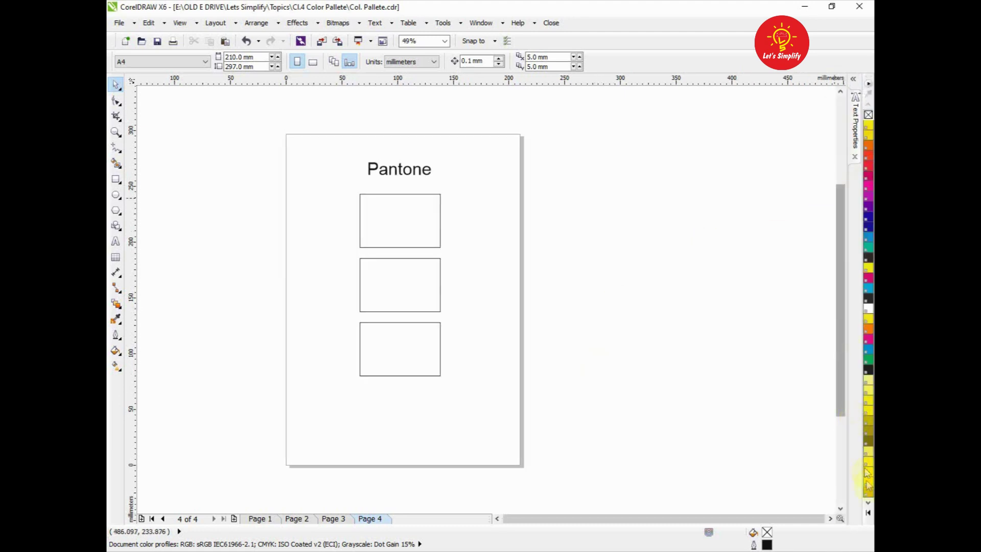
click(868, 512)
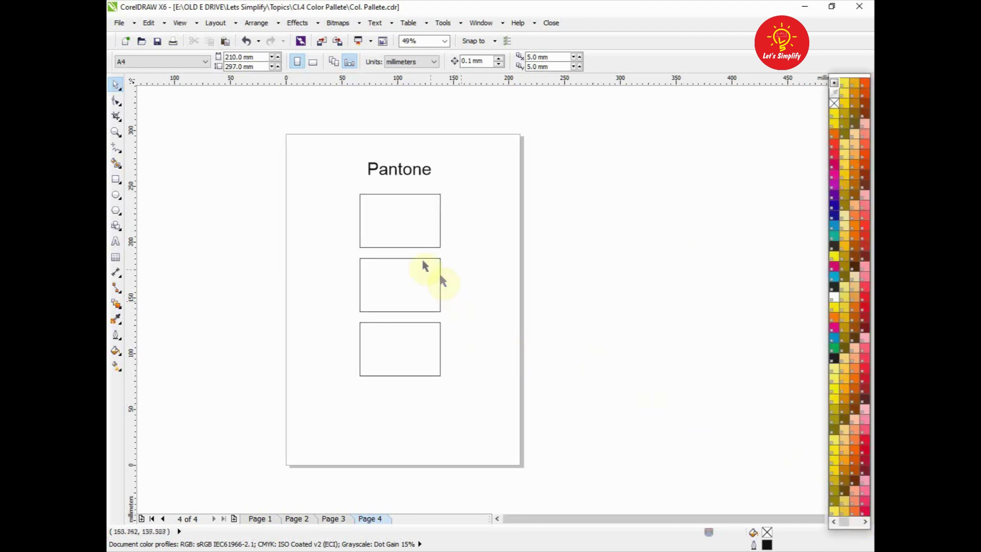
- Fill the three rectangles under the Pantone heading, from first to last, with PANTONE purple, PANTONE Process Blue C and a PANTONE pink
click(420, 210)
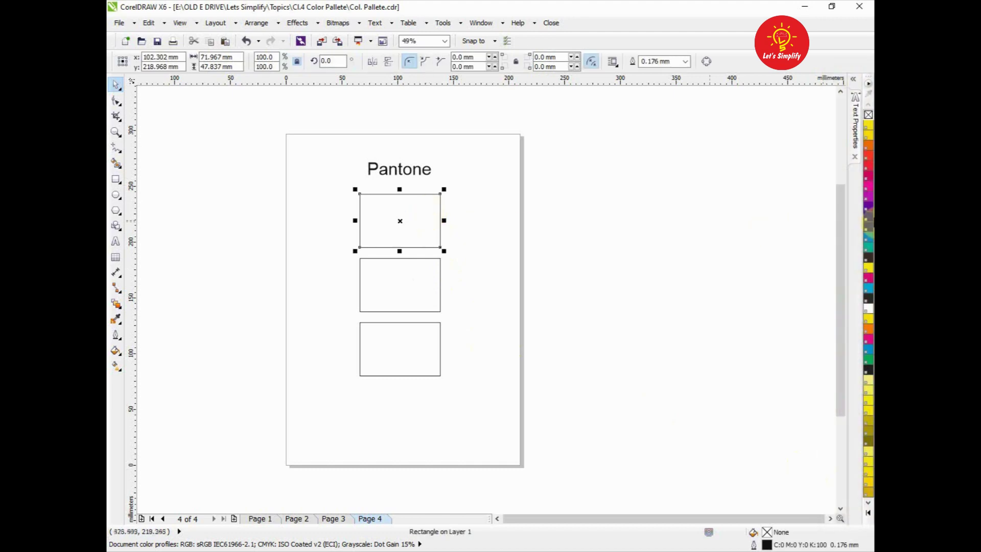
click(868, 207)
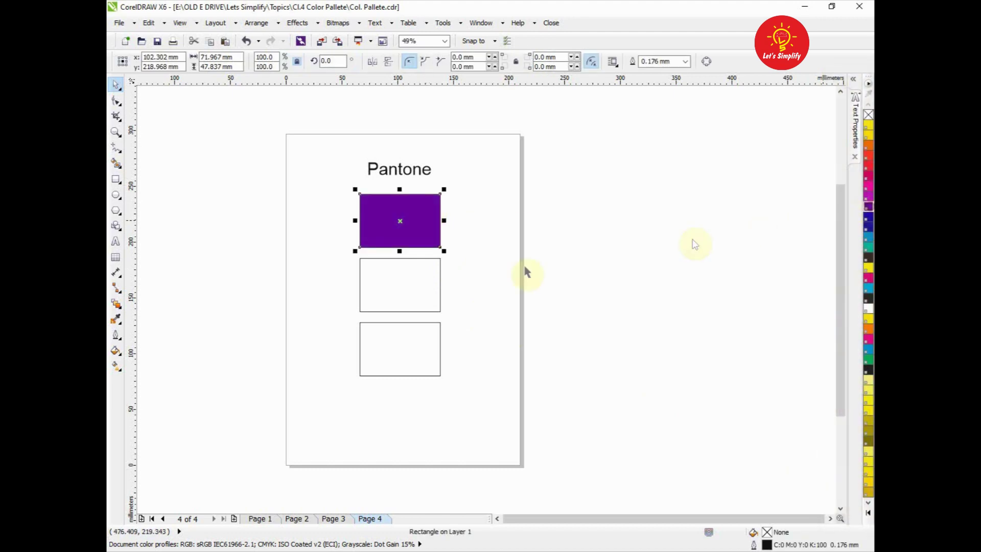
click(428, 294)
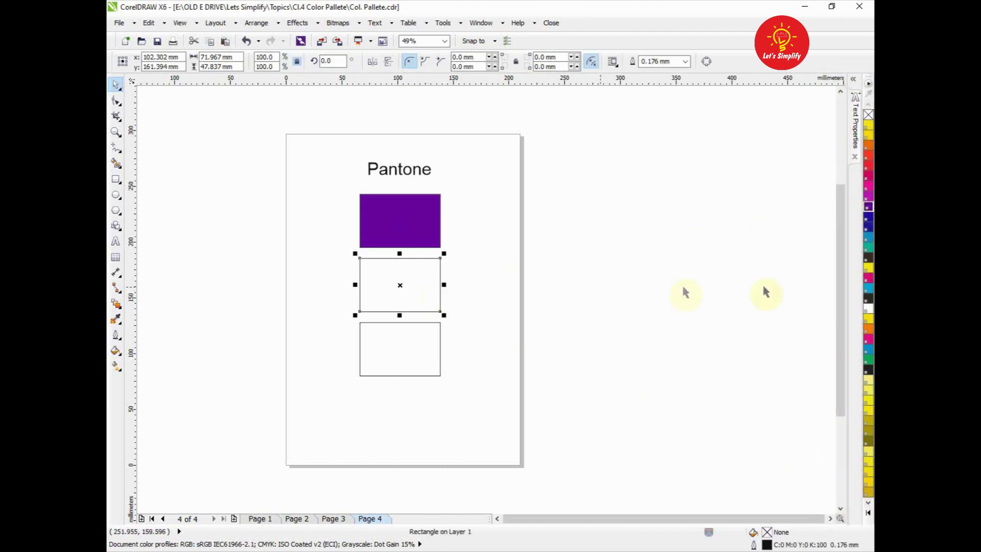
click(868, 237)
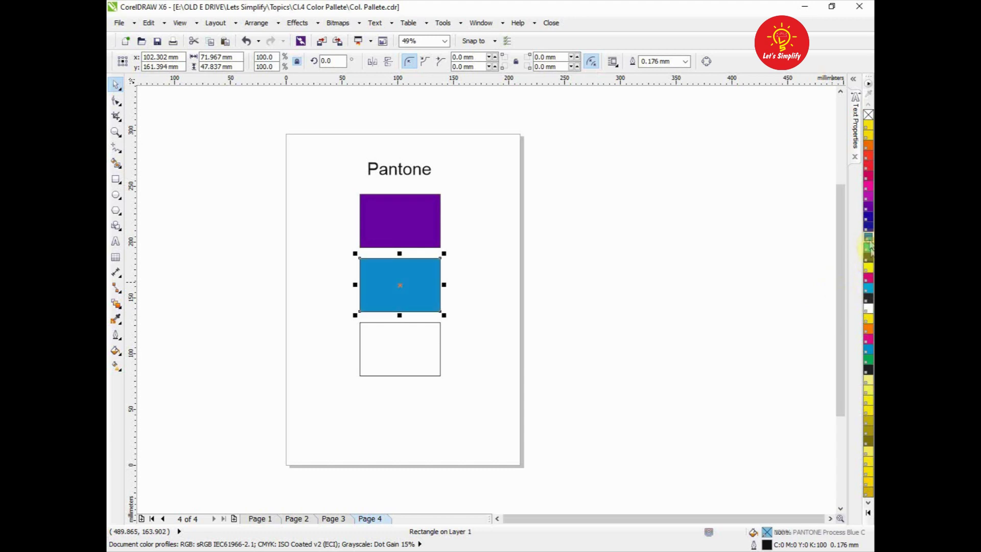
click(387, 361)
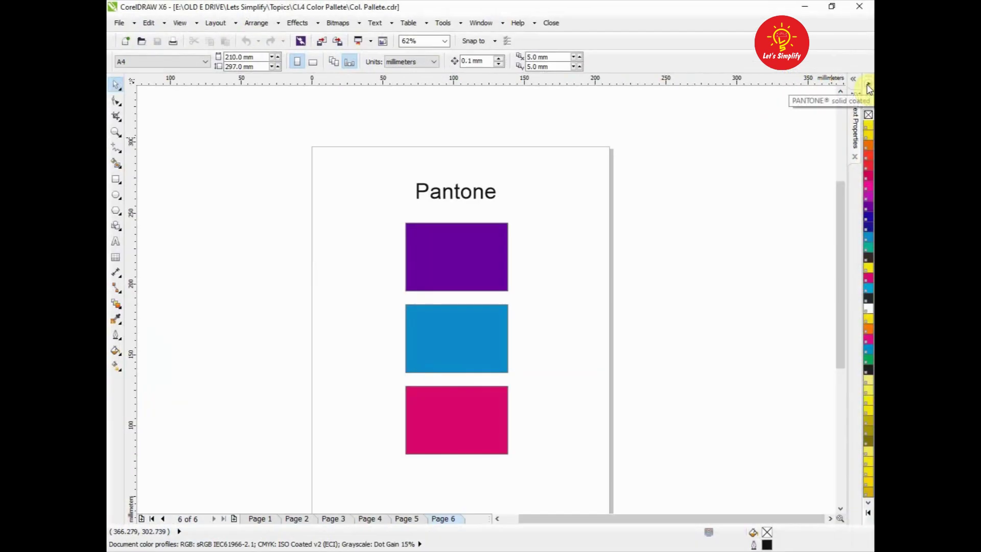
- On page 6, set the PANTONE solid coated palette to display in 3 rows
click(862, 82)
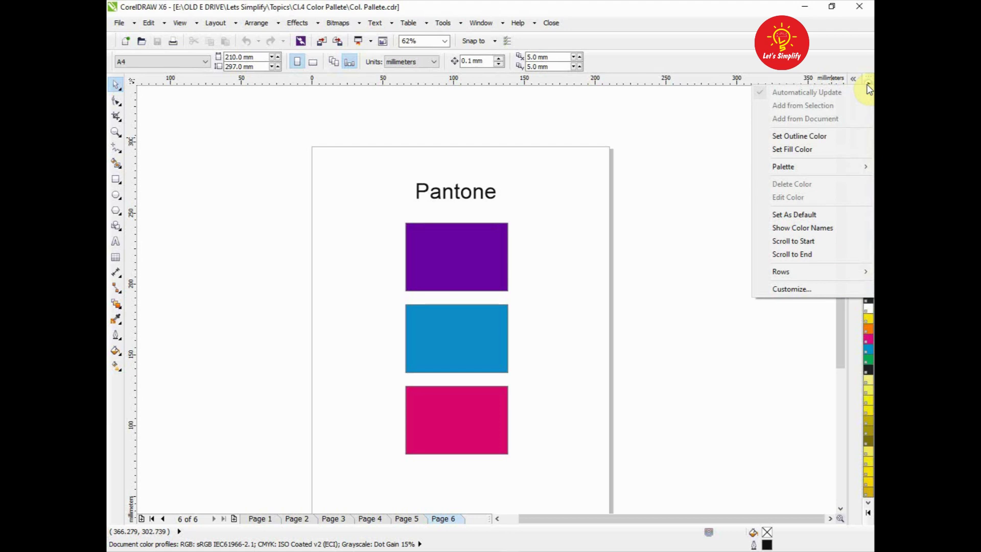
click(791, 272)
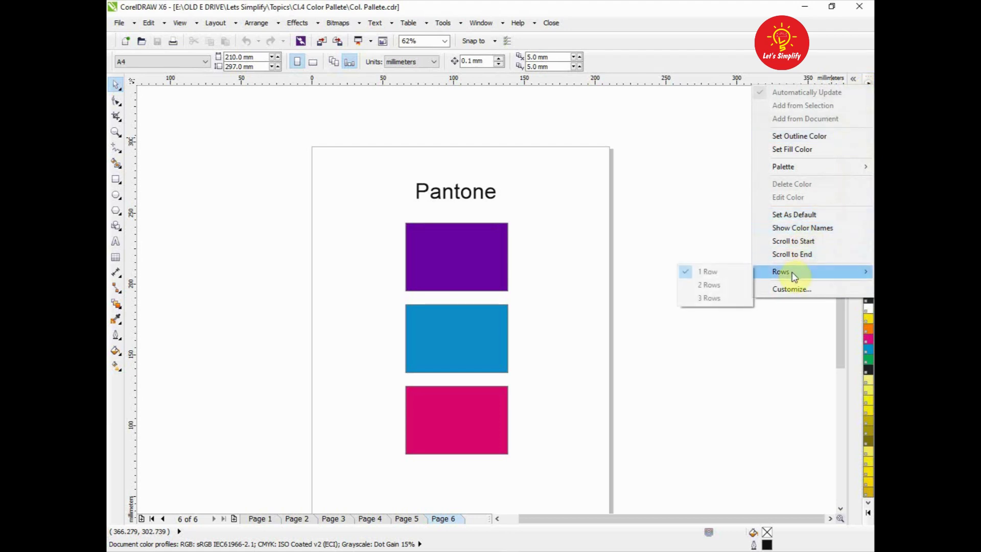
click(727, 297)
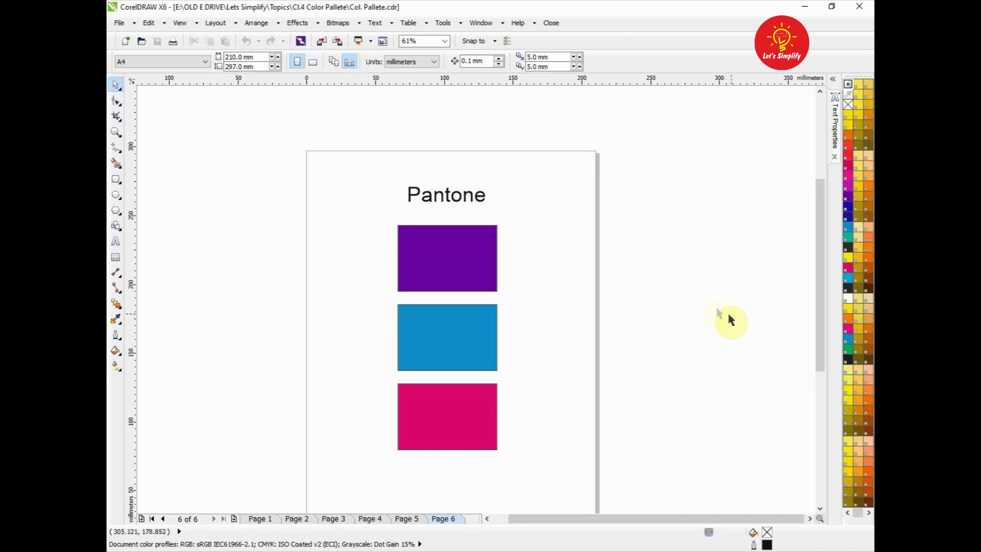
- Display the RGB palette alongside the PANTONE solid coated palette
right_click(680, 208)
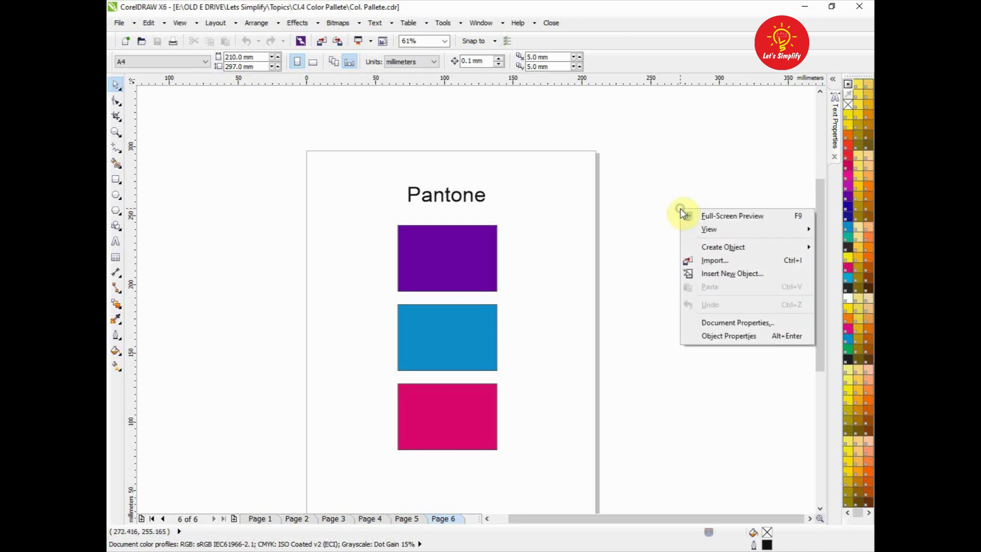
click(617, 200)
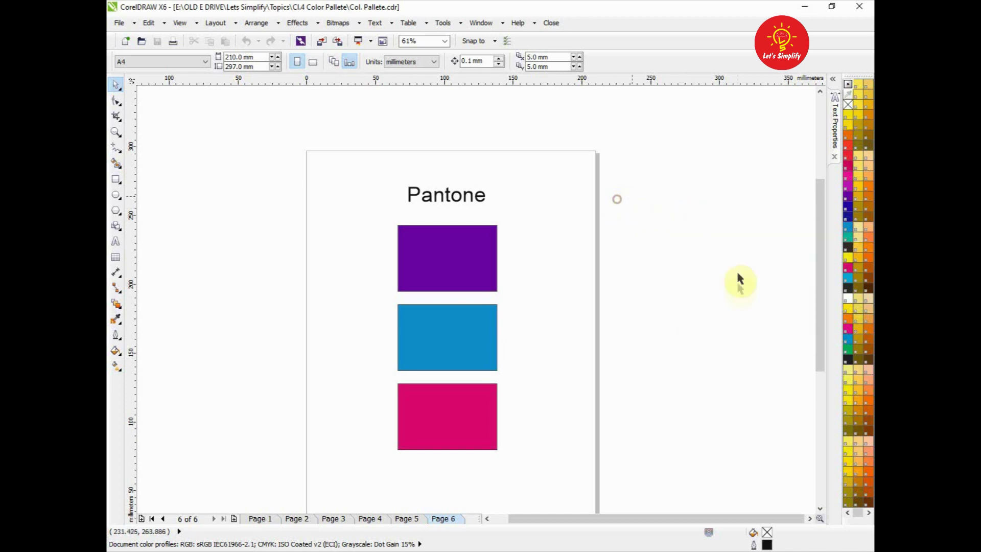
click(481, 23)
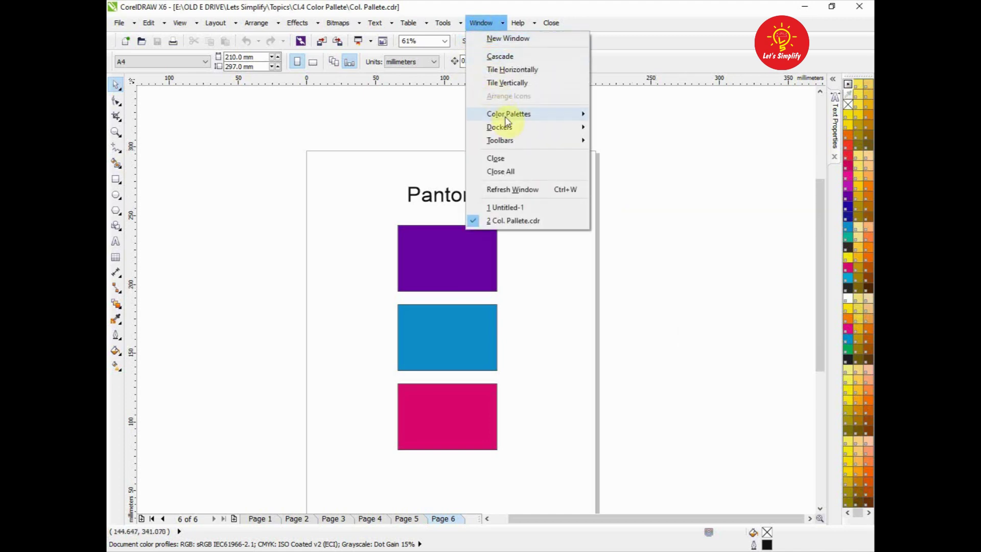
mouse_move(514, 117)
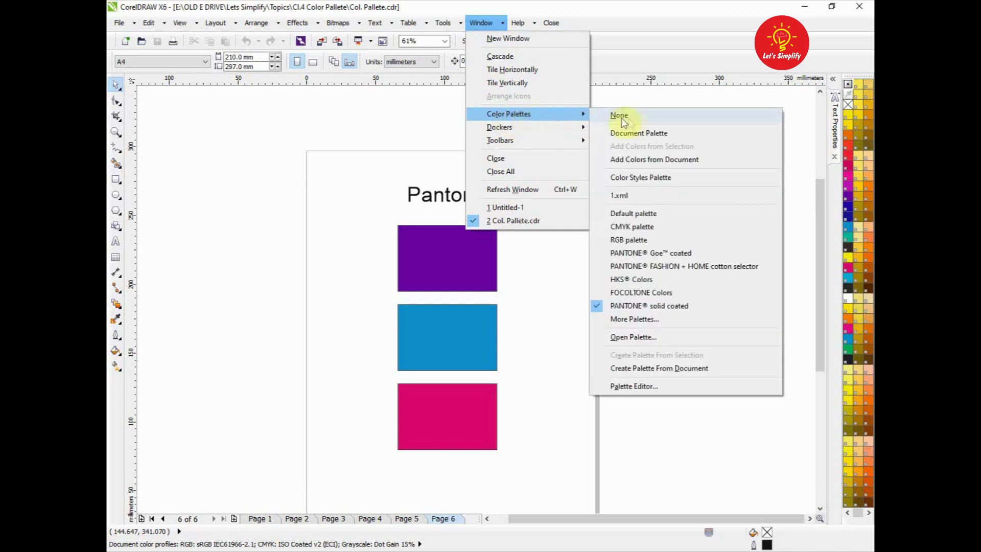
click(628, 239)
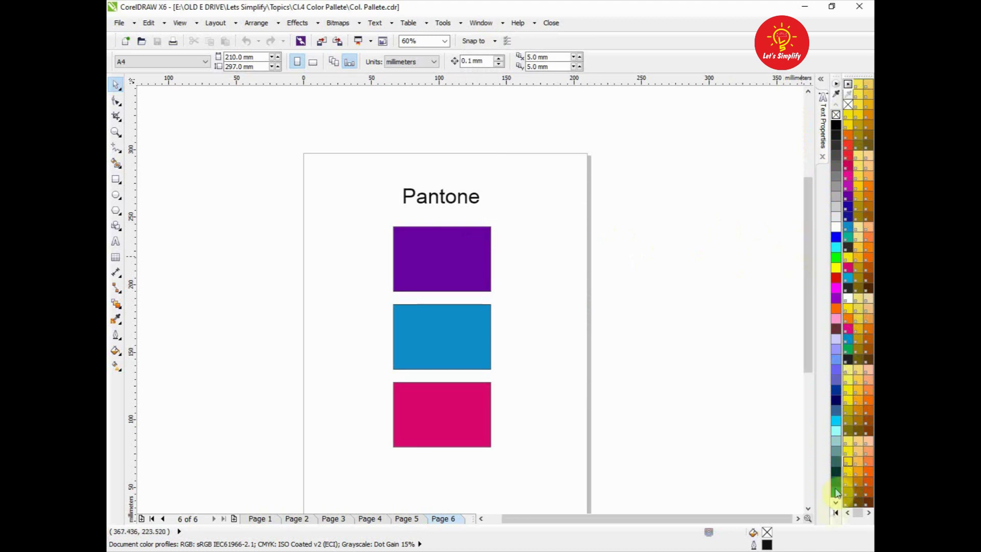
- Expand the RGB palette briefly to view all its colours, and set it to display permanently in 3 rows
click(836, 514)
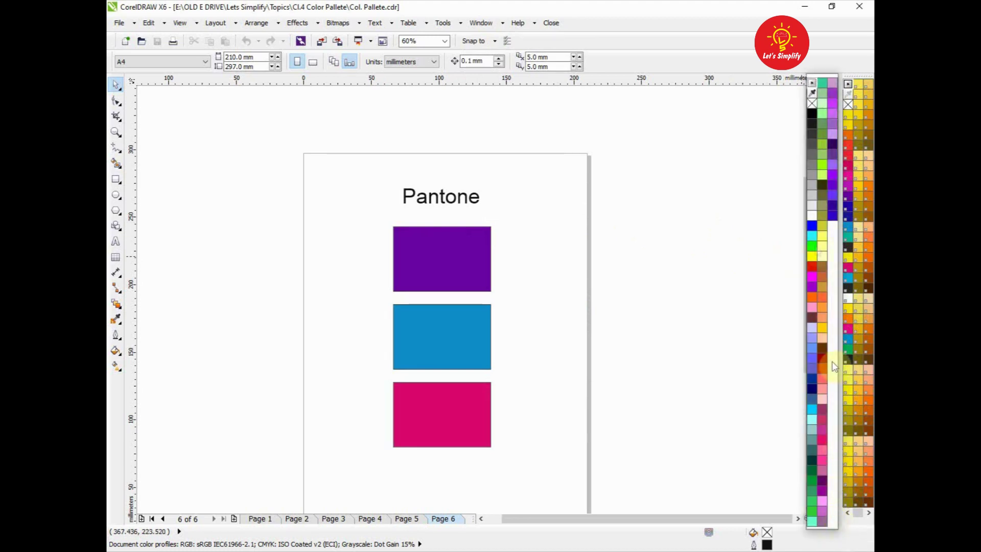
click(736, 211)
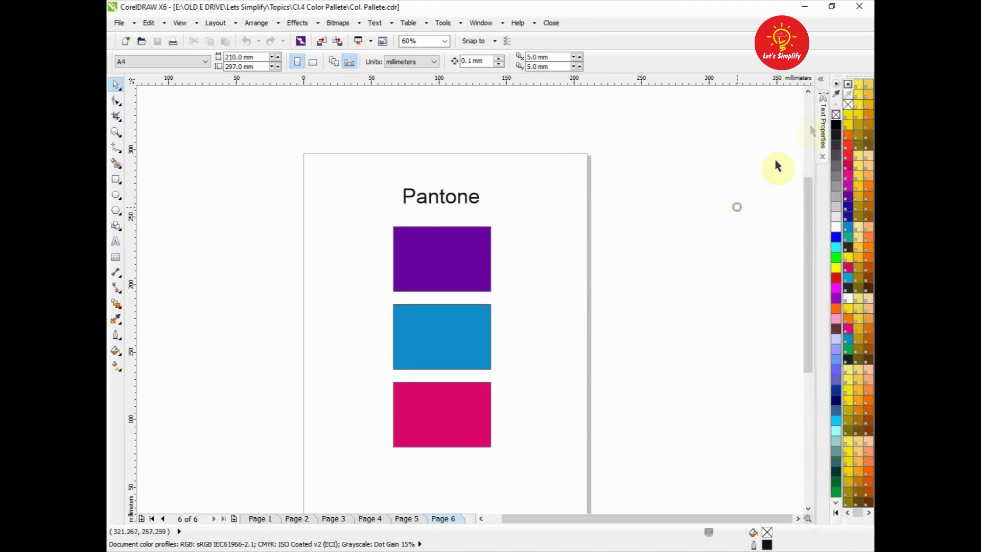
click(837, 84)
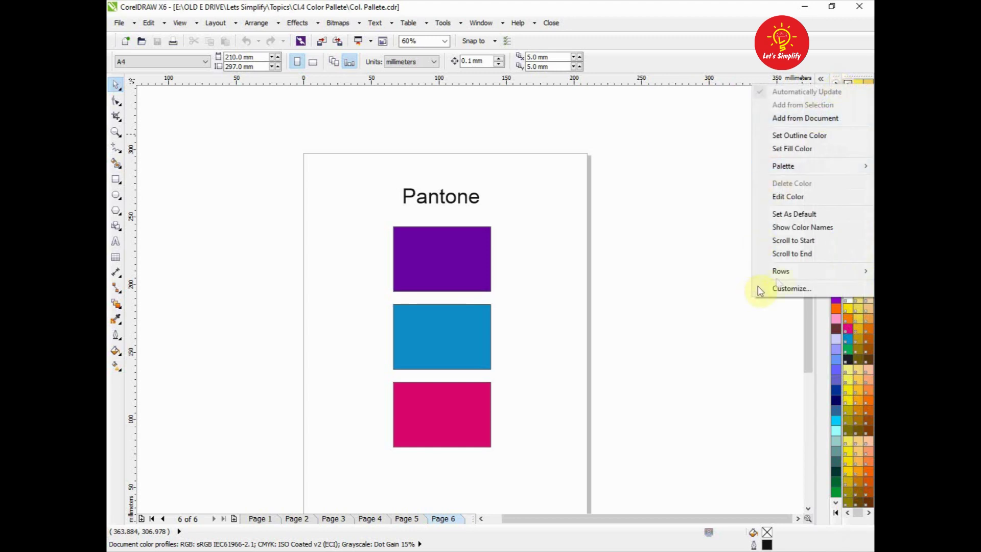
mouse_move(762, 271)
click(718, 298)
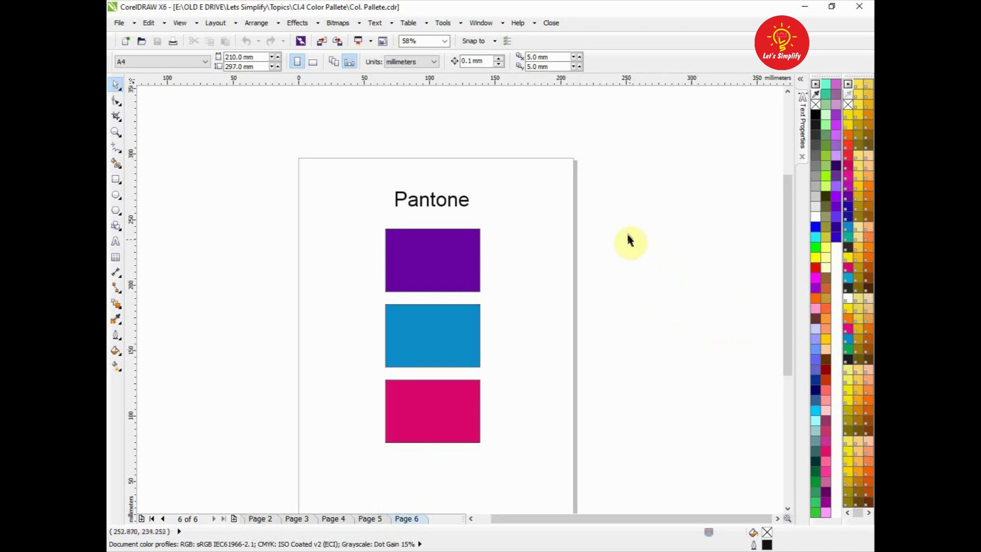
- Add the CMYK palette beside the other two palettes and set it to display in 3 rows
click(479, 24)
mouse_move(487, 115)
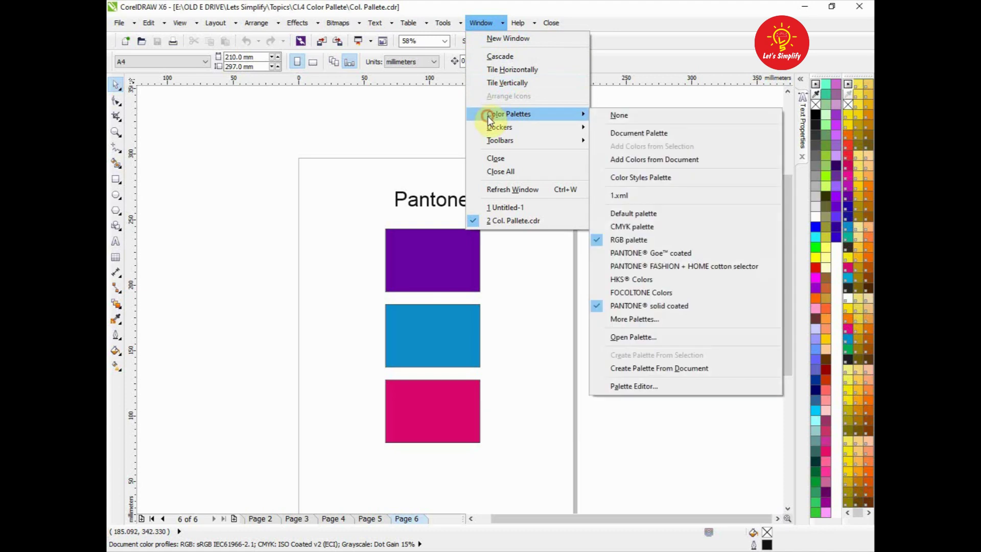
click(621, 227)
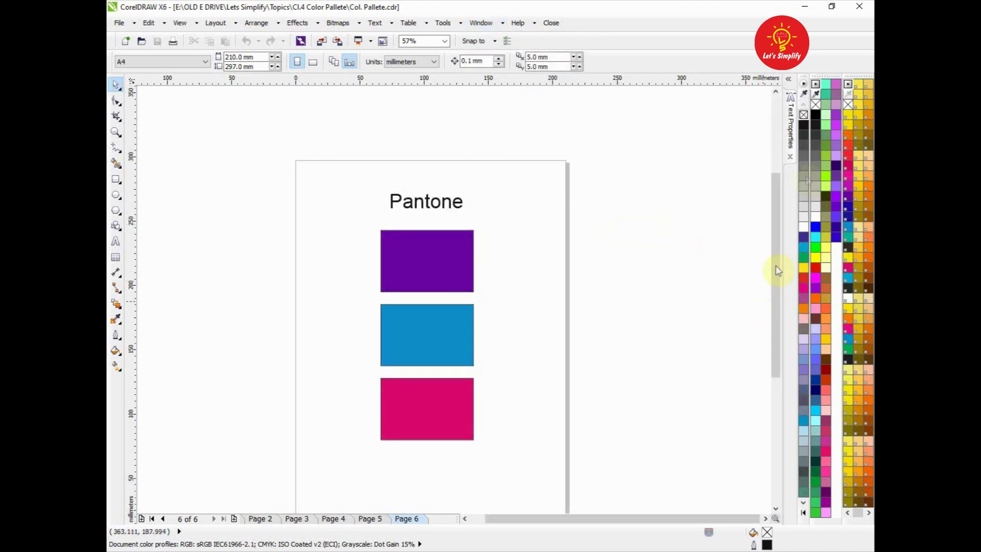
click(804, 86)
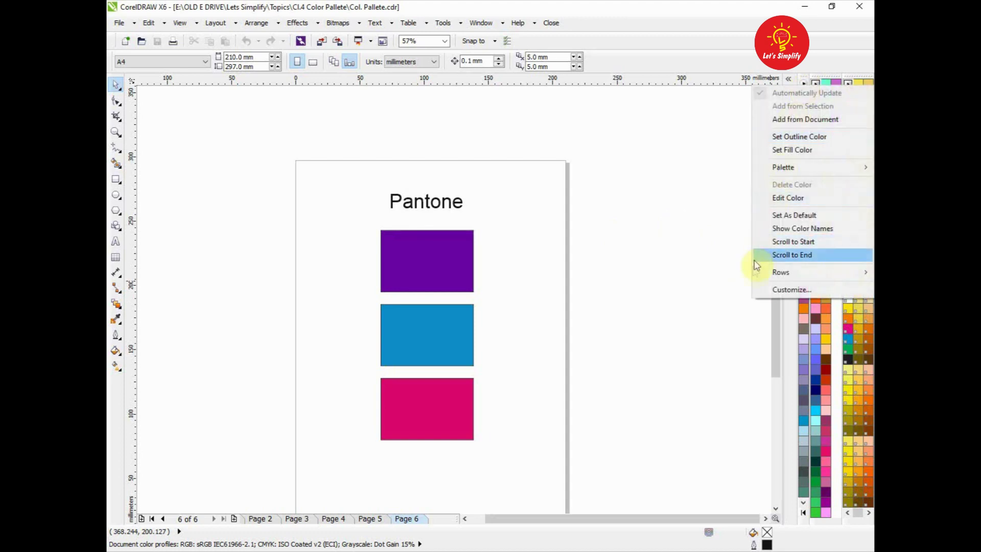
mouse_move(767, 271)
click(713, 297)
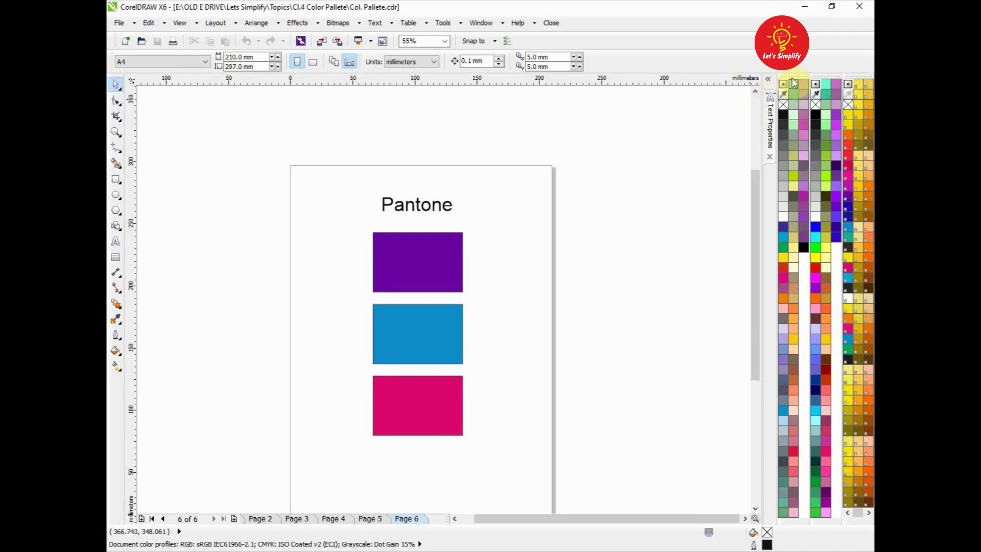
- Dock the CMYK palette vertically beside the toolbox and the RGB palette horizontally below the page, and close the PANTONE solid coated palette
drag(794, 84, 187, 520)
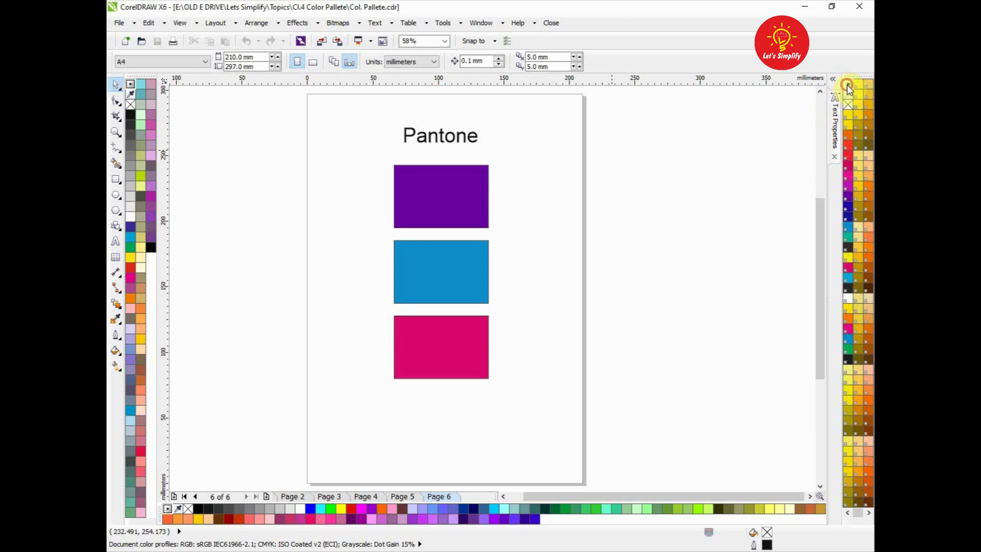
click(848, 86)
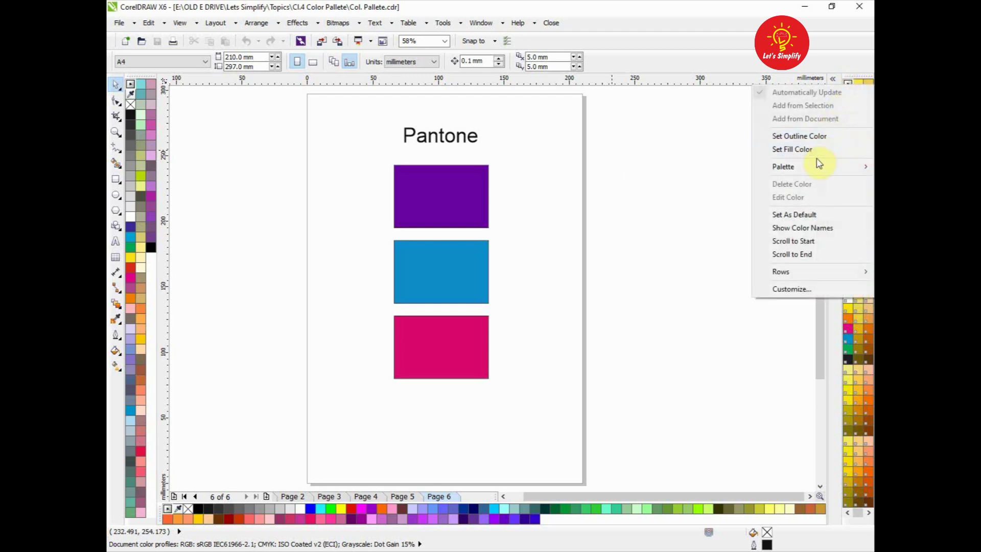
mouse_move(816, 165)
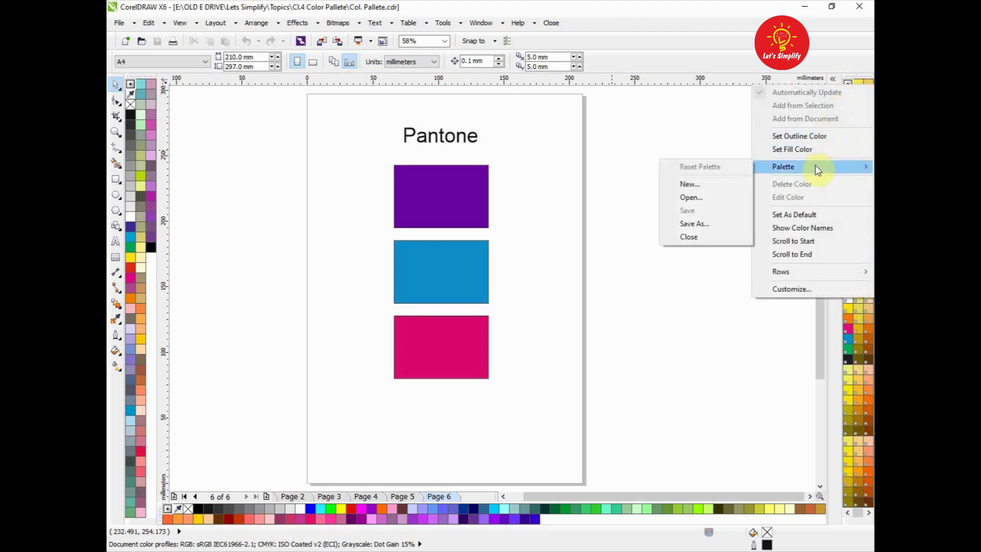
click(696, 238)
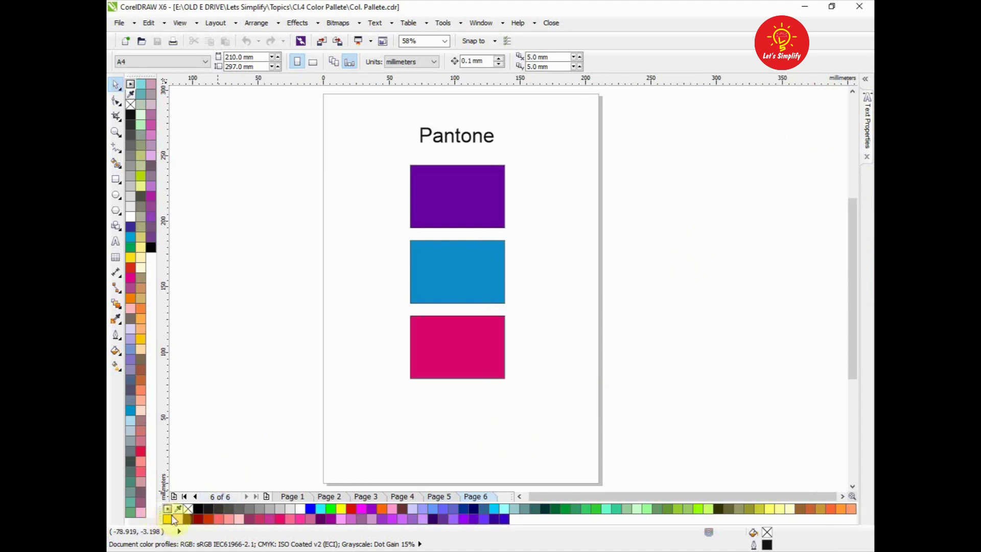
- Hide the RGB and CMYK palettes so that no colour palette is displayed
click(484, 26)
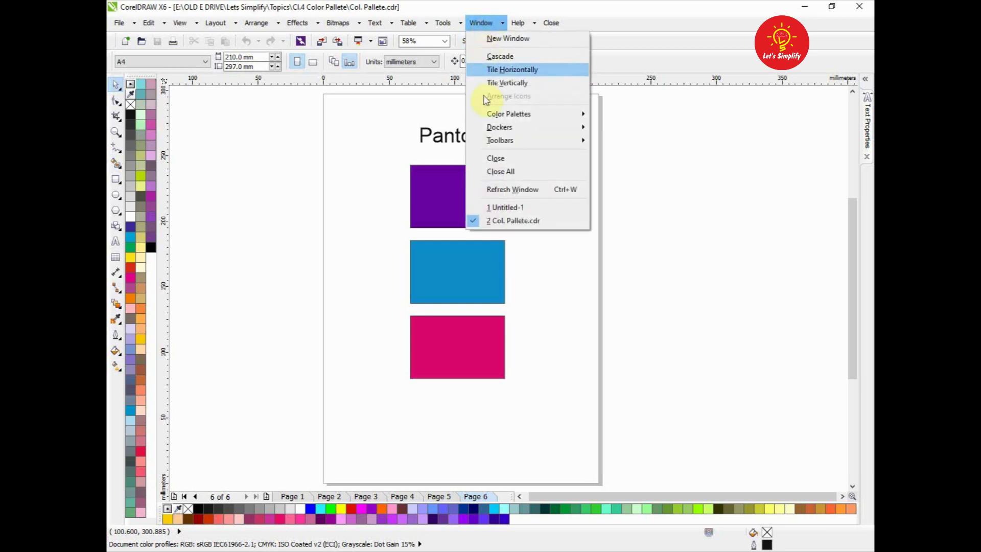
mouse_move(499, 118)
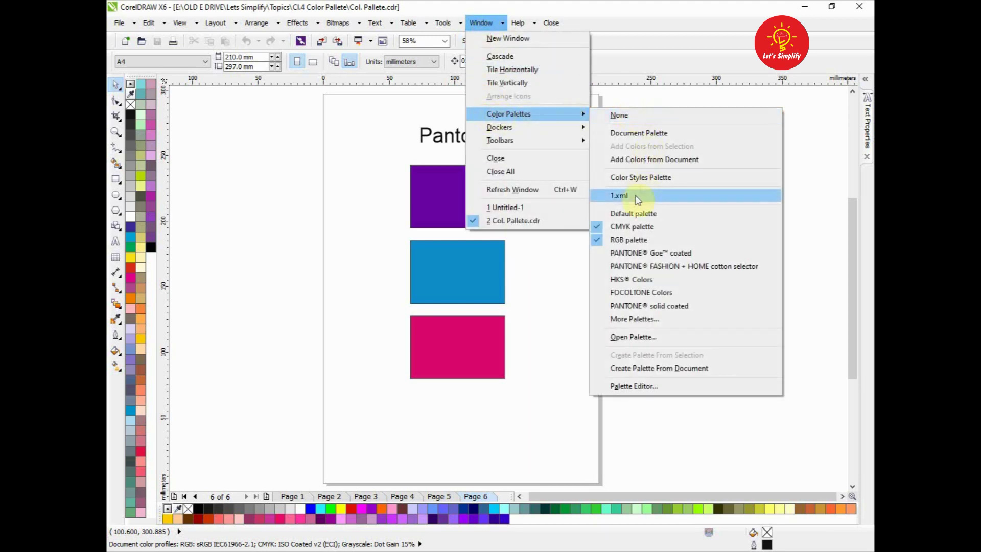
click(624, 247)
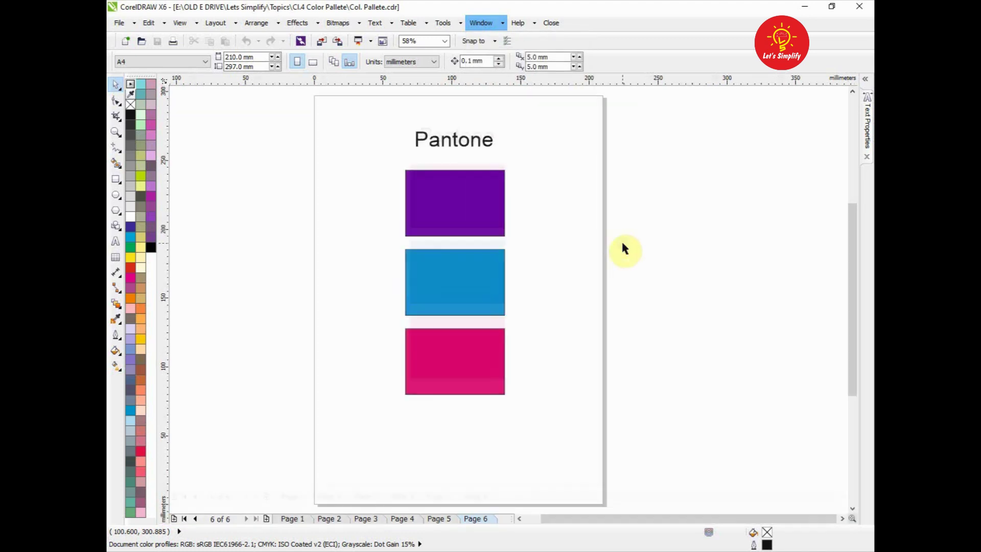
- Import Abstract-Colourful-Design-Backgrounds from the Background folder onto a new landscape A4 page 7, about 173 mm wide
right_click(666, 152)
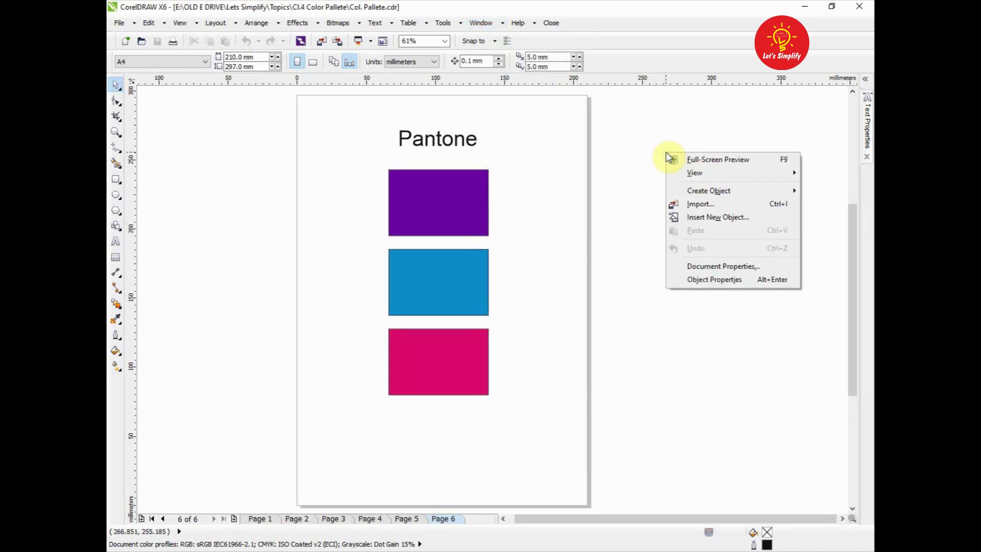
click(694, 202)
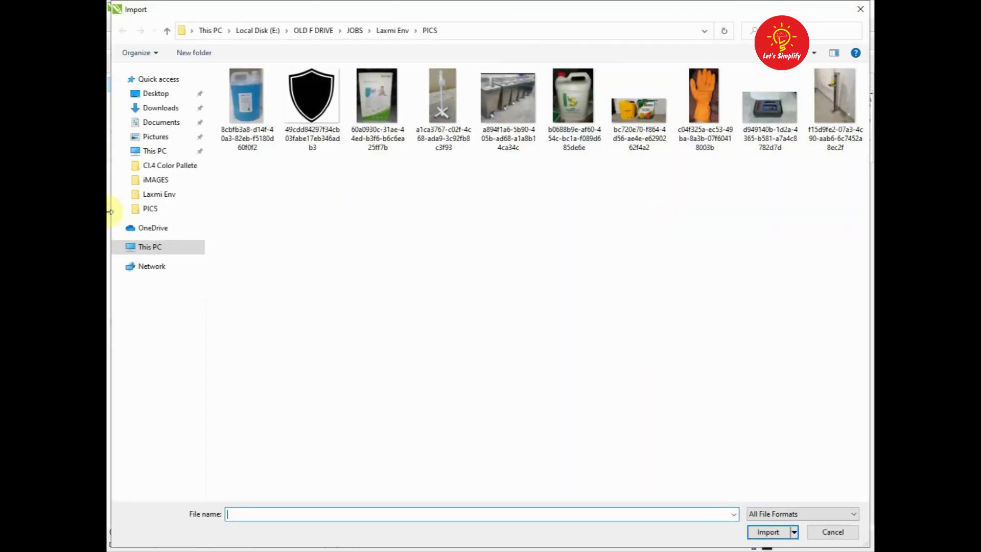
click(180, 151)
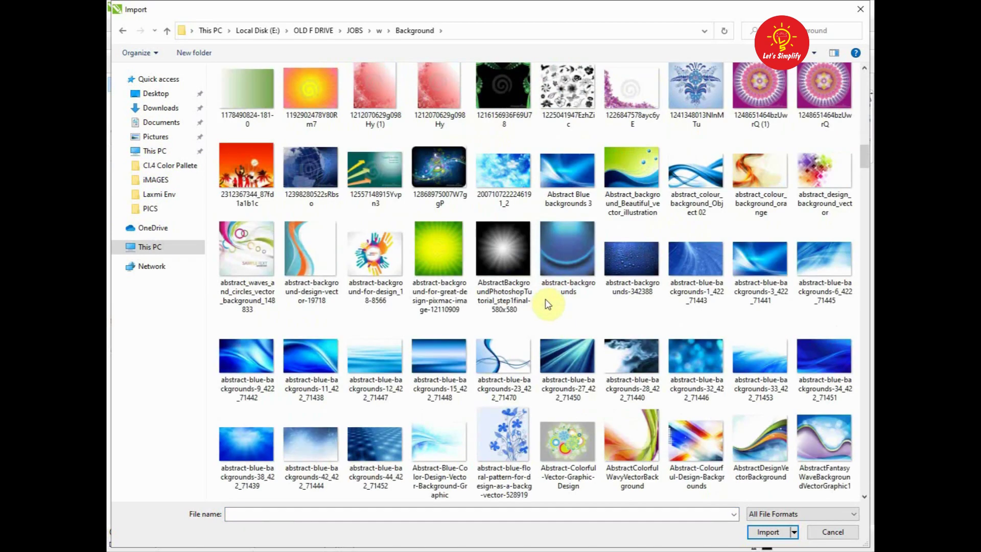
click(693, 434)
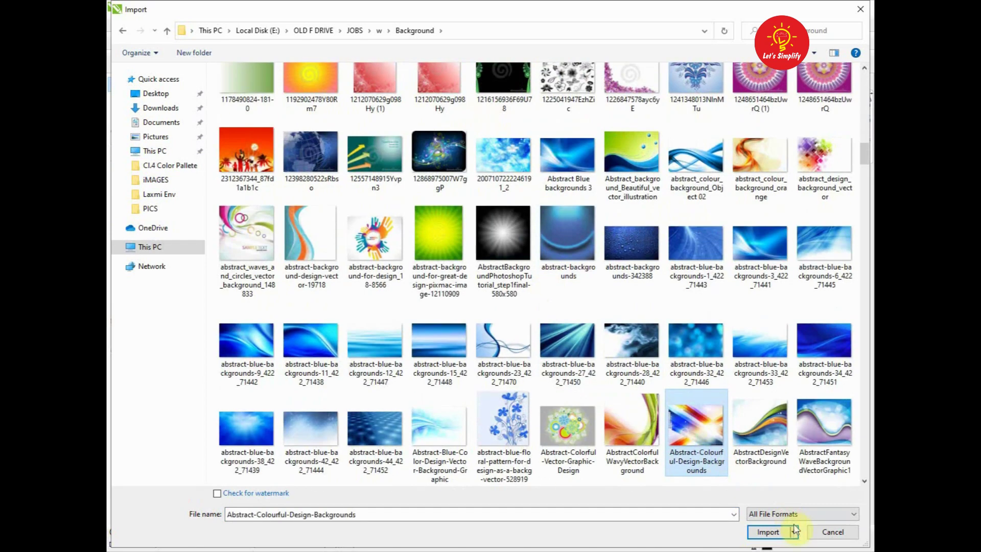
click(767, 532)
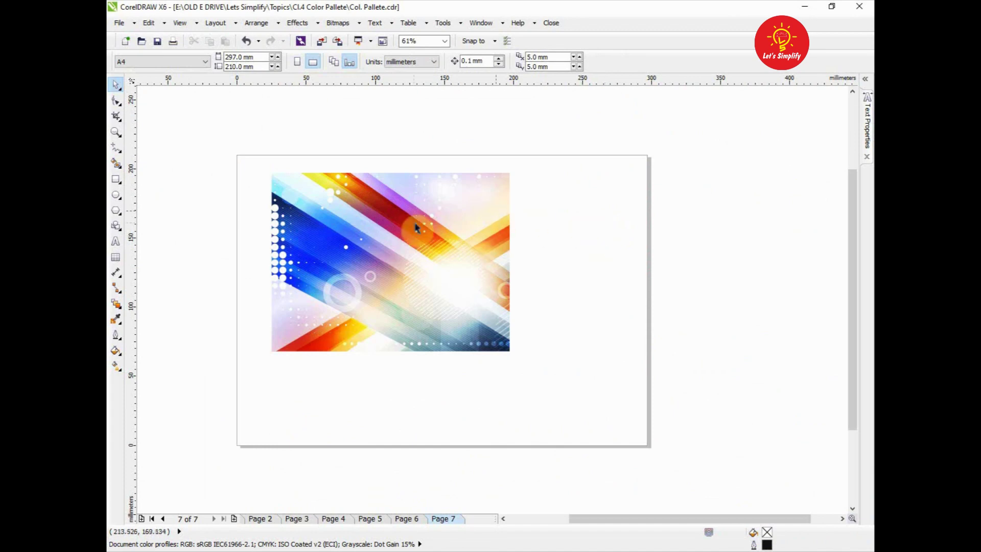
- Draw a rectangle about 15 by 13 mm beside the image and duplicate it into two rows of three
click(114, 179)
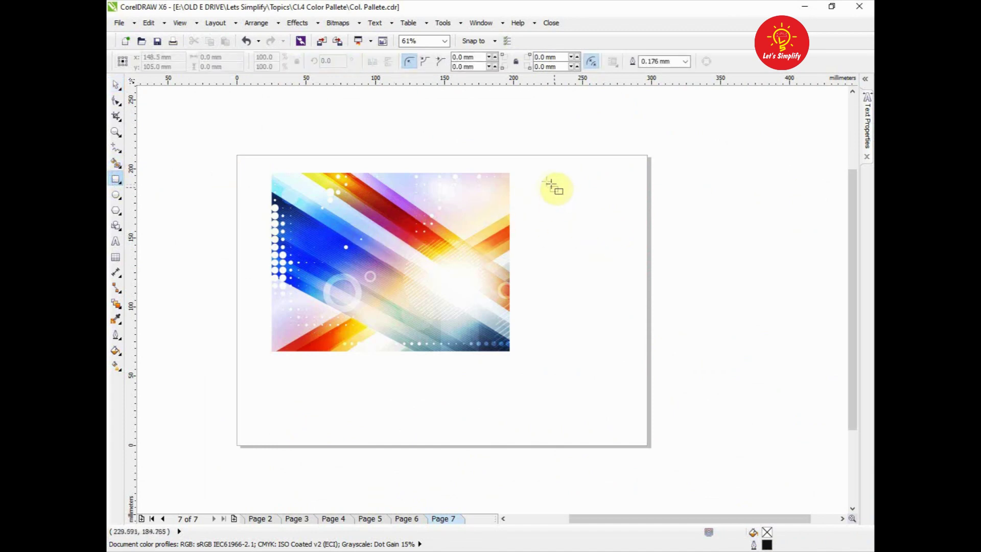
drag(540, 173, 561, 191)
click(115, 85)
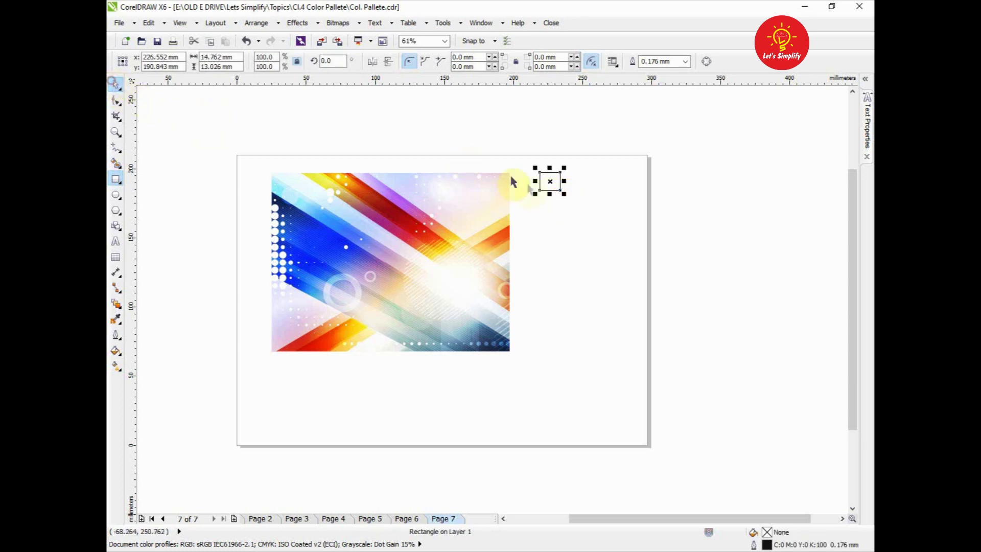
drag(549, 182, 578, 184)
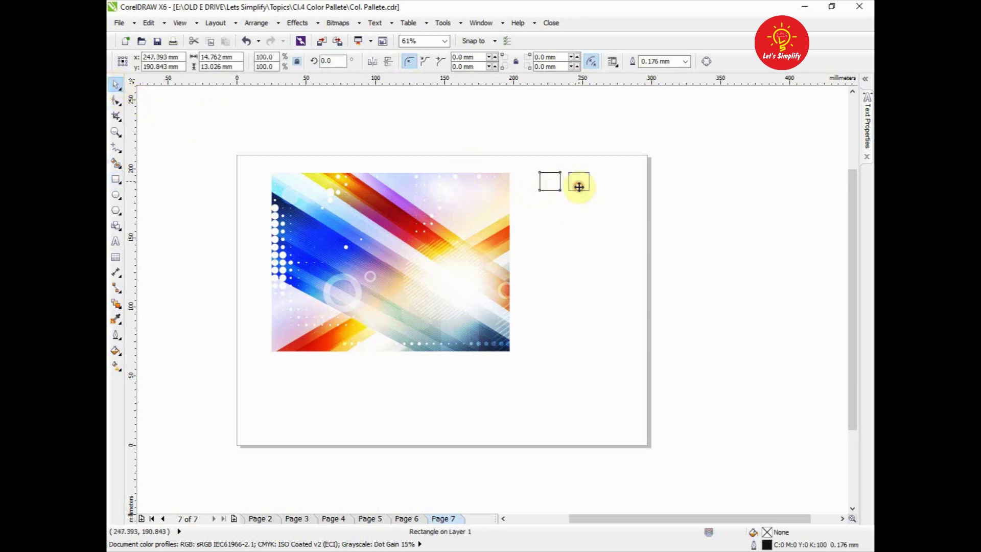
key(ctrl+r)
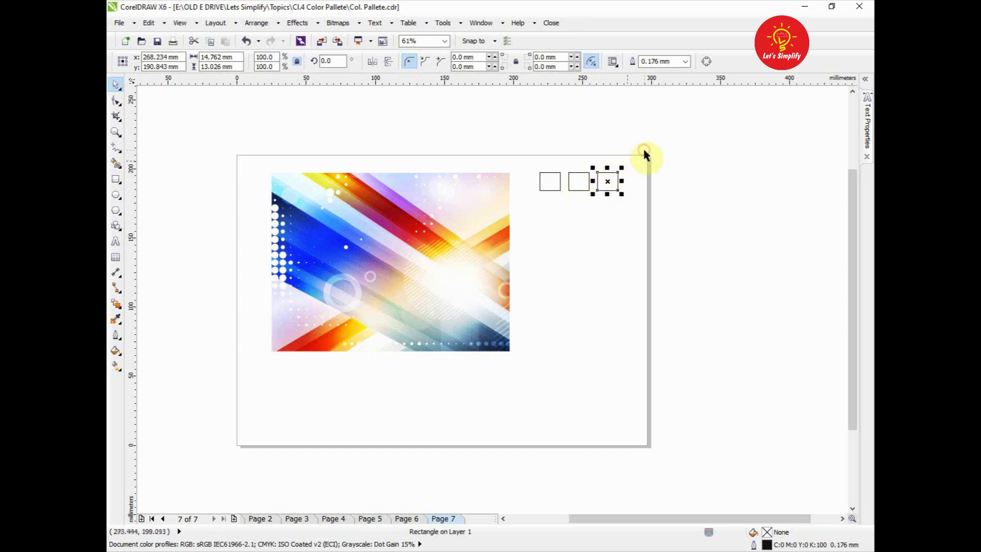
drag(645, 148, 570, 206)
click(667, 203)
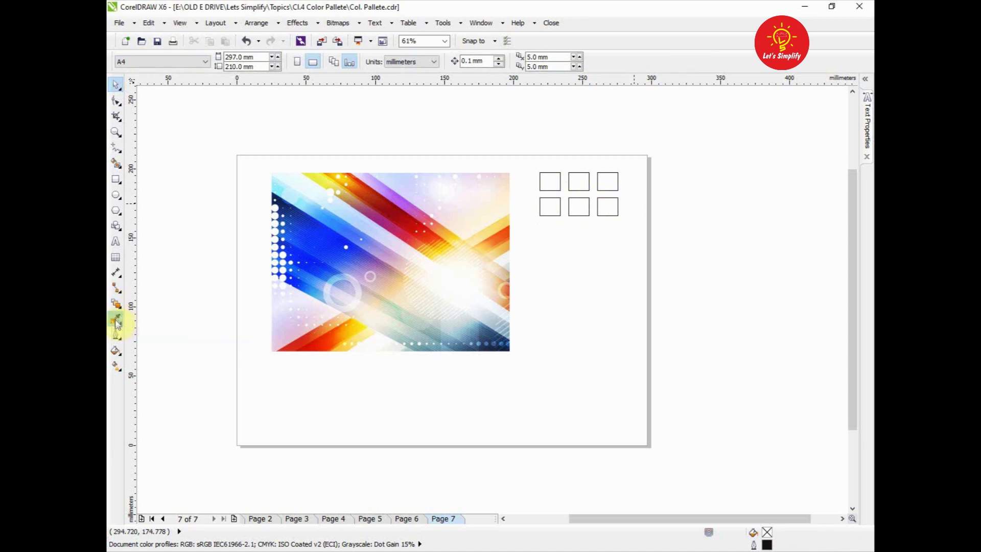
- Sample blue (R30 G43 B171), red (R194 G11 B5) and yellow (R255 G208 B17) from the image to fill the upper three rectangles in order
click(115, 322)
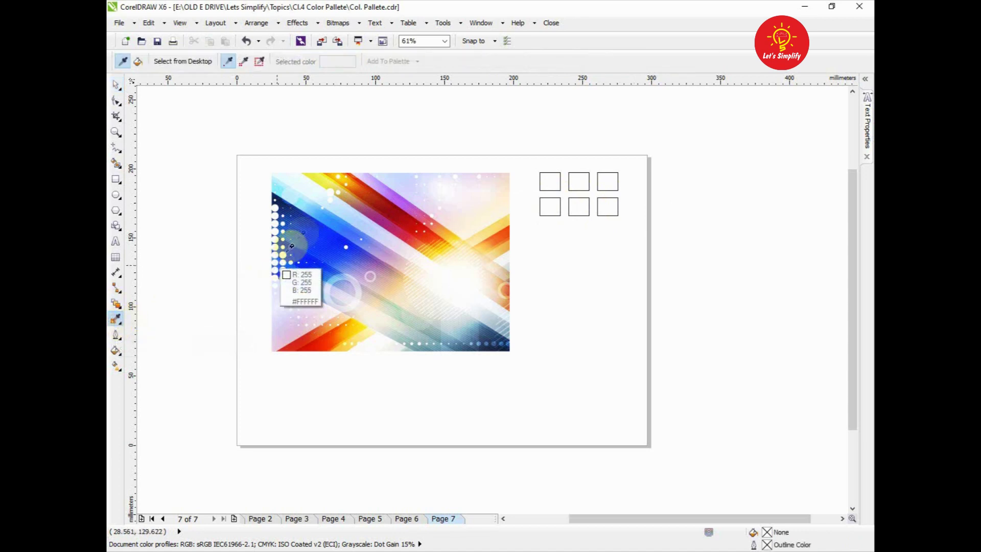
click(309, 216)
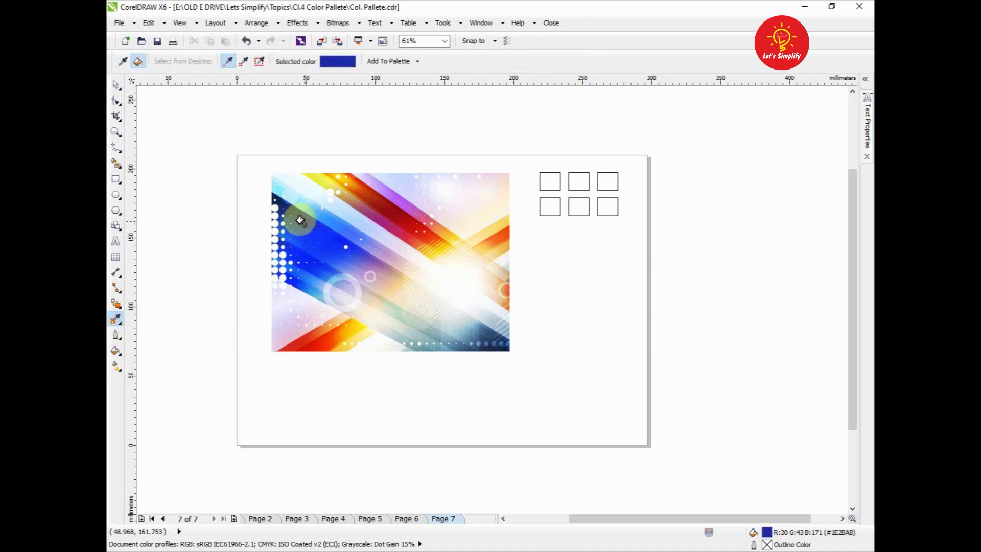
click(549, 178)
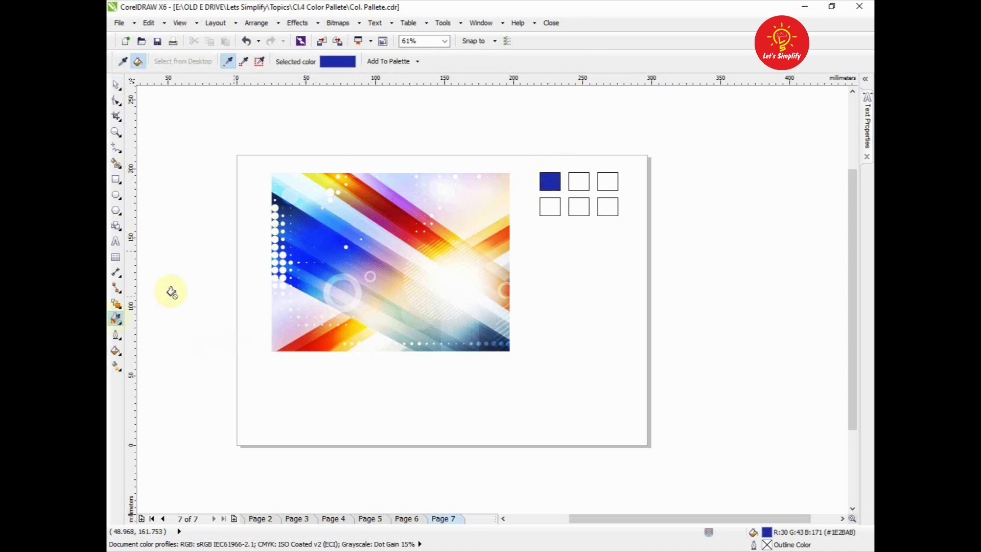
click(115, 318)
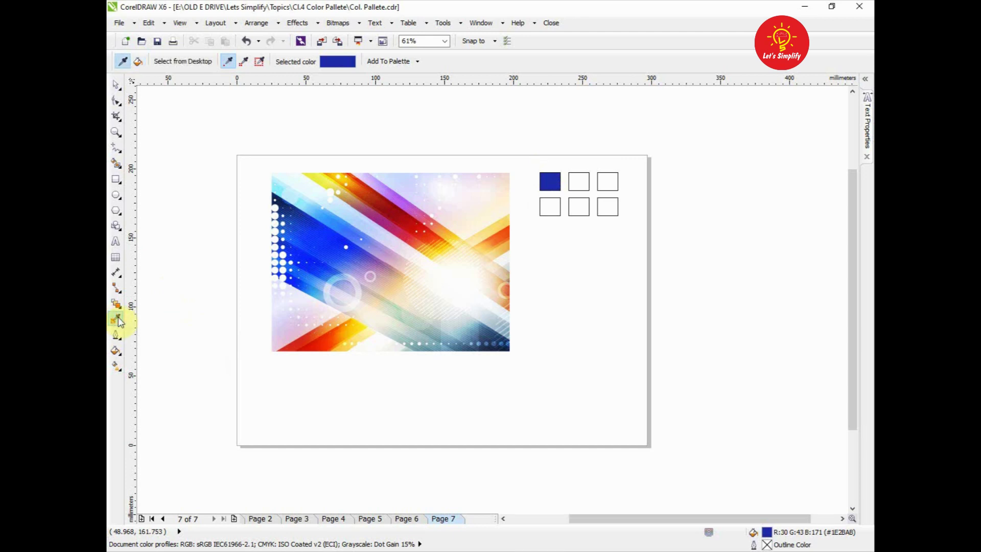
click(420, 220)
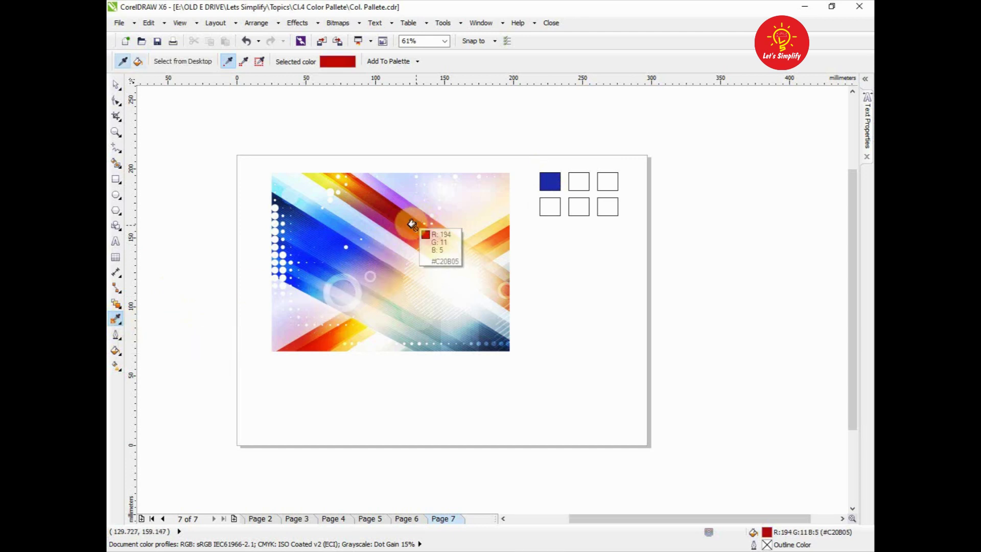
click(579, 179)
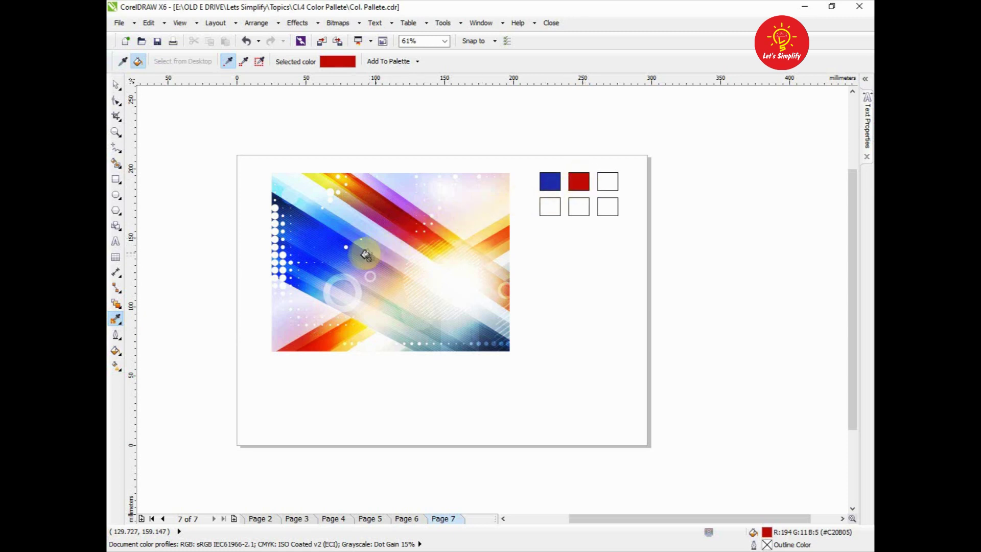
click(116, 318)
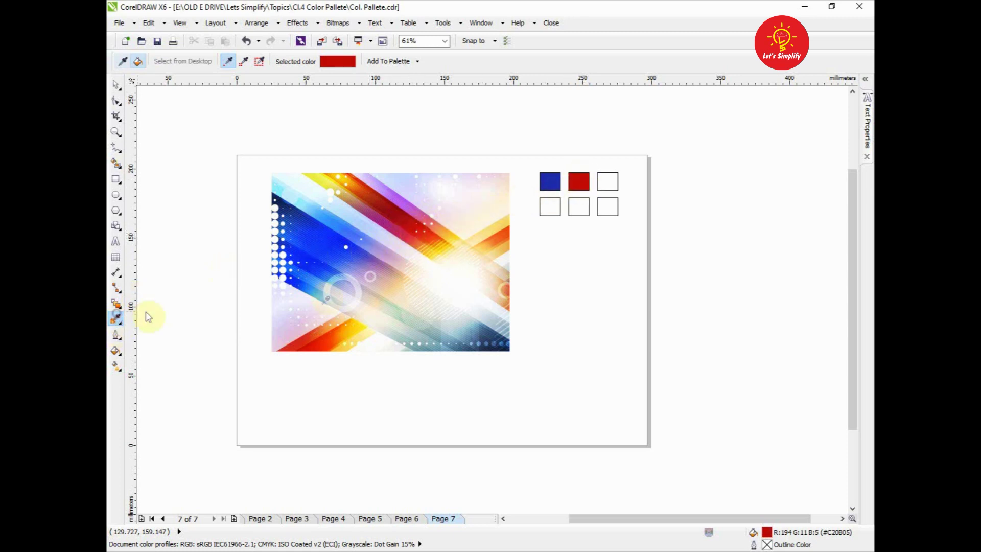
click(353, 326)
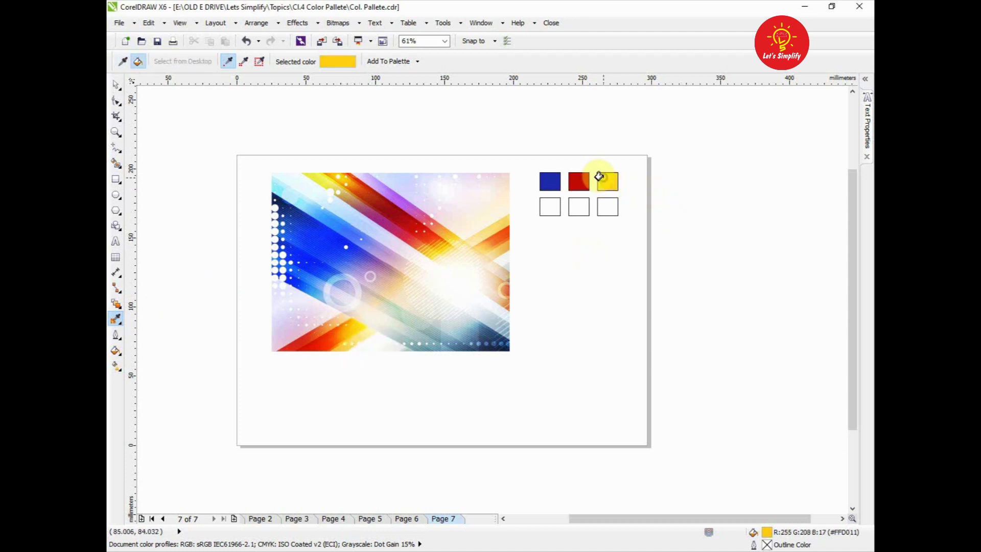
- Check the blue rectangle's fill colour values, and convert the imported image to CMYK Color (32-bit) mode
click(123, 91)
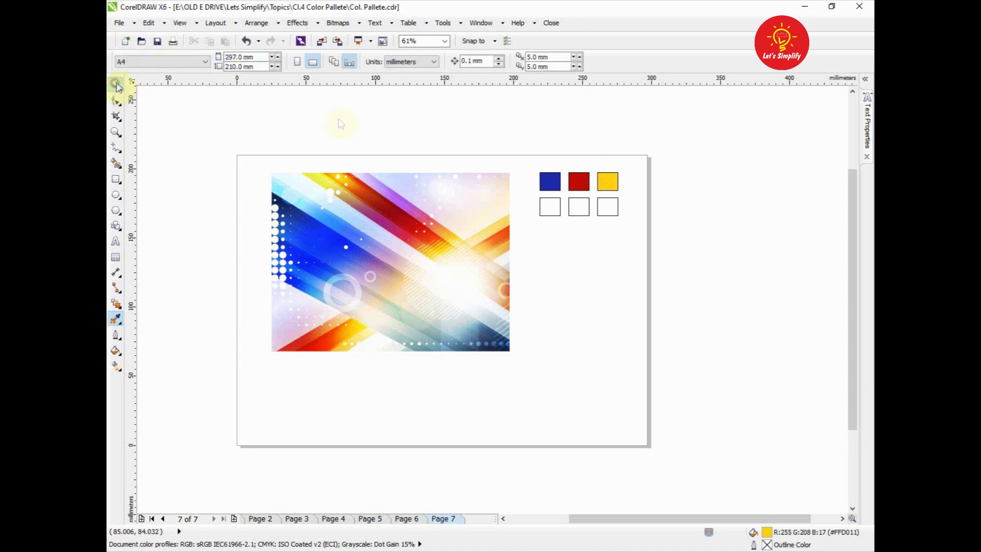
click(549, 184)
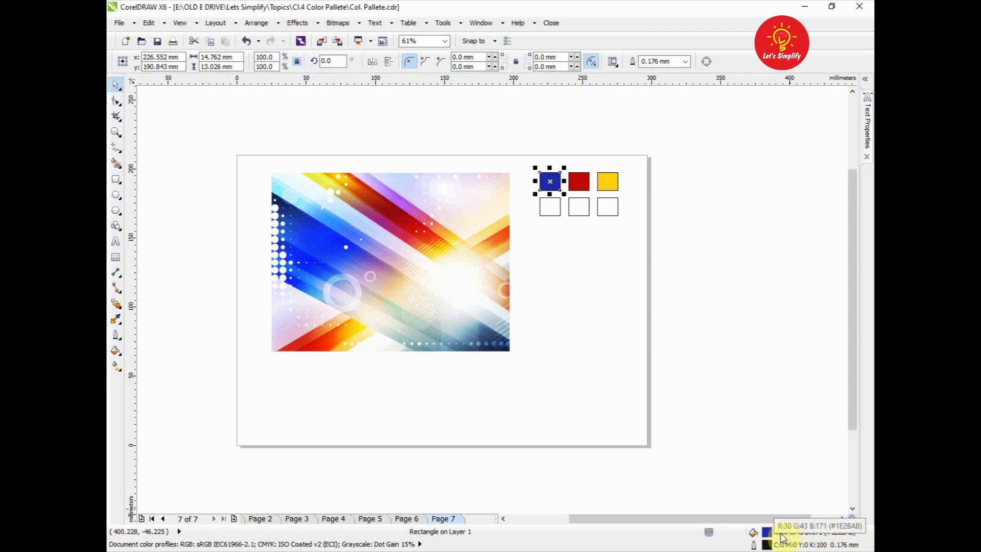
click(585, 245)
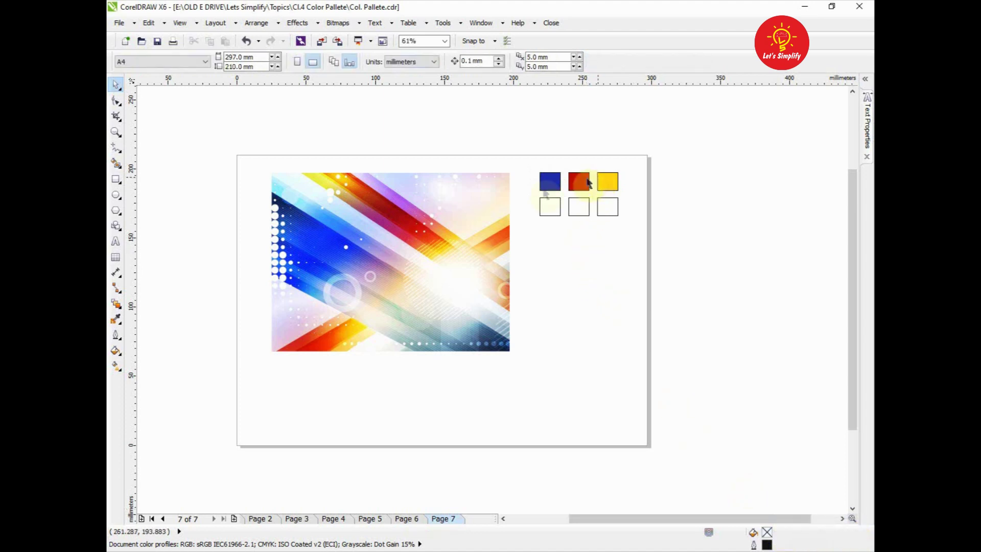
click(440, 190)
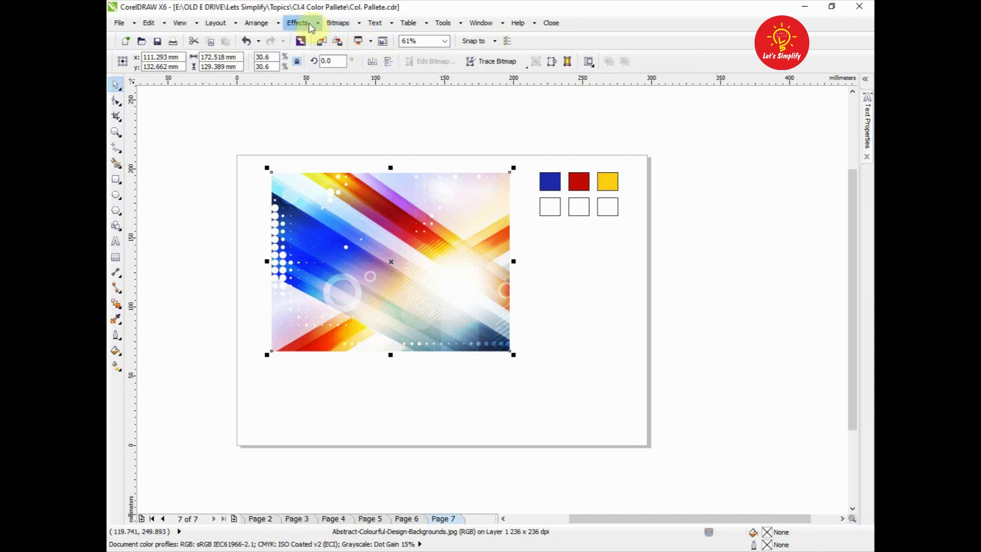
click(331, 24)
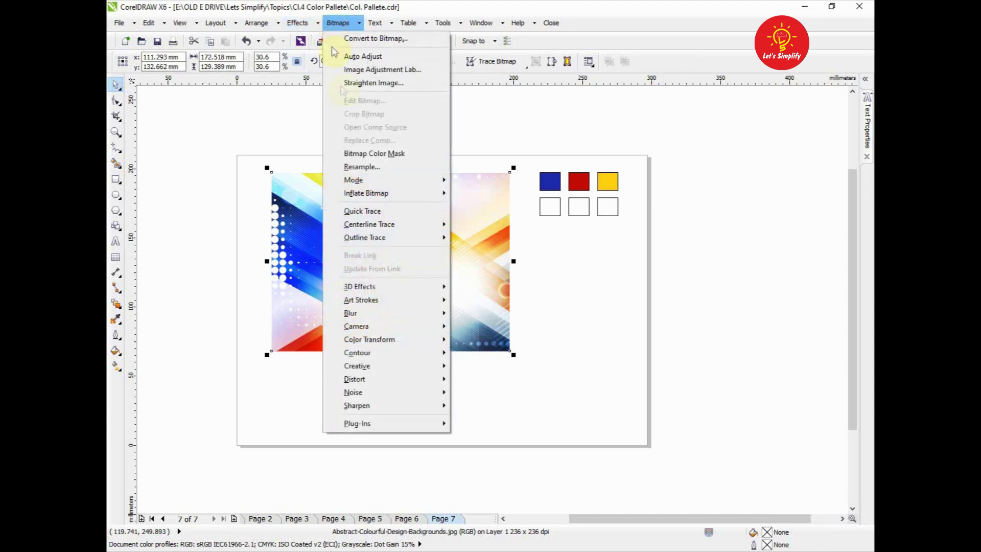
mouse_move(379, 180)
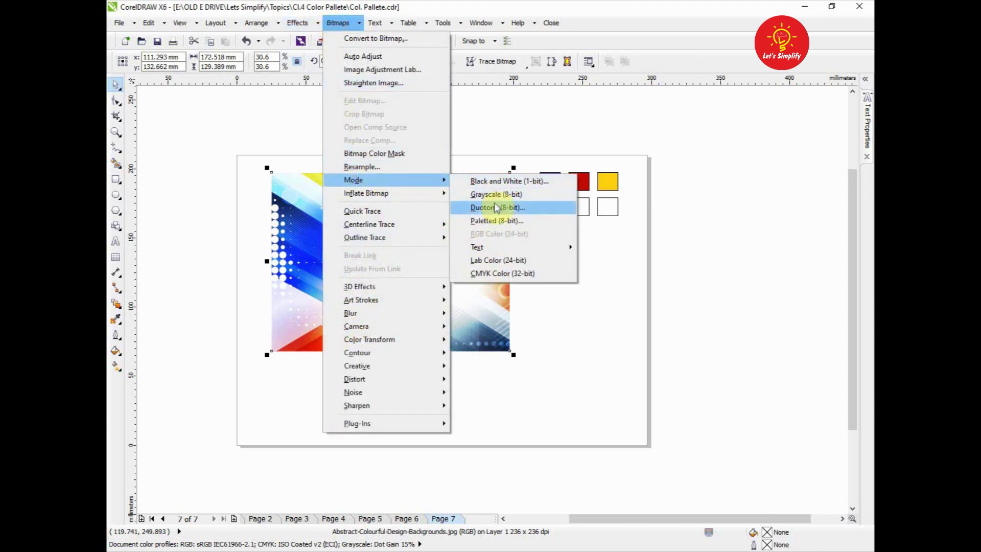
click(484, 272)
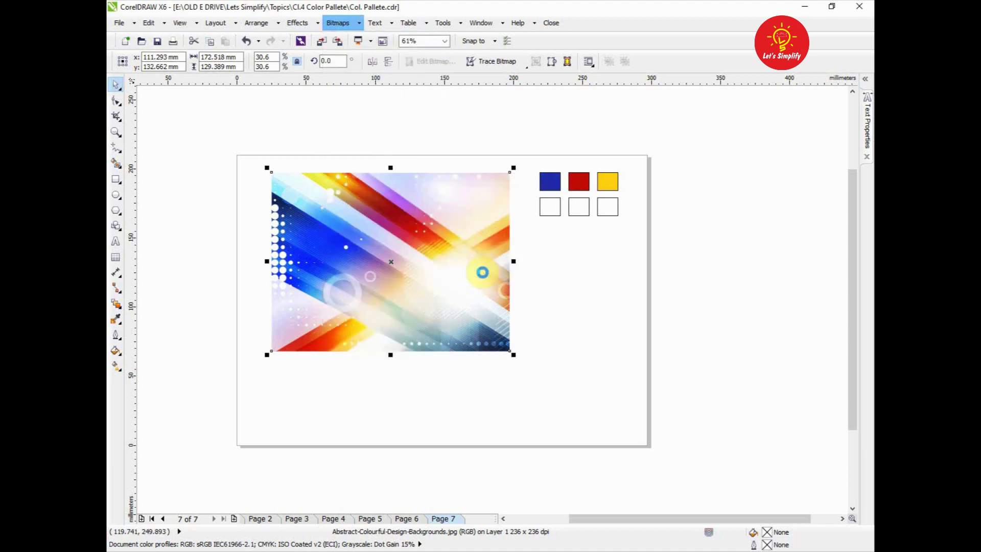
click(404, 125)
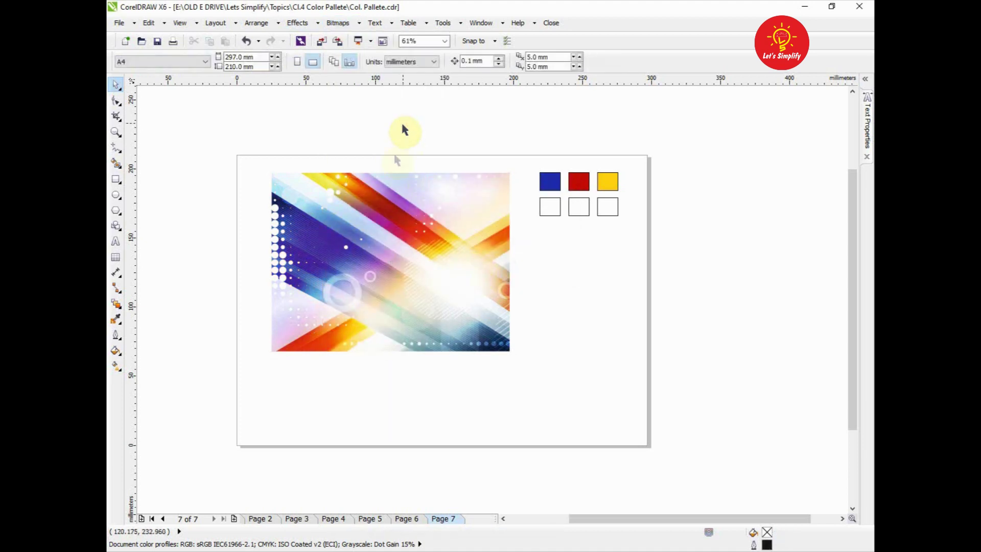
- Fill the lower three rectangles in order with colours sampled from the CMYK image: C95 M100 Y0 K0, C7 M98 Y100 K36 and C0 M49 Y100 K0
click(113, 320)
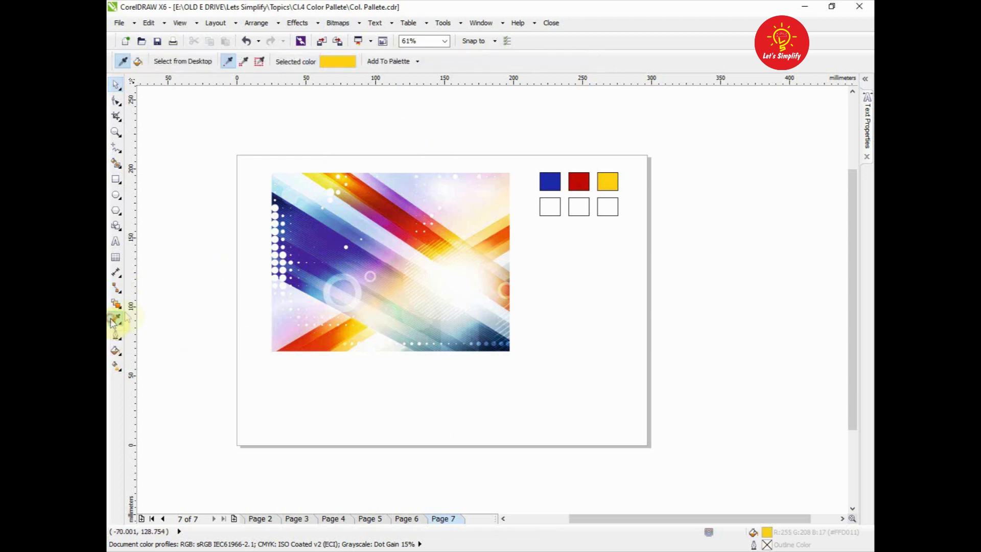
click(328, 228)
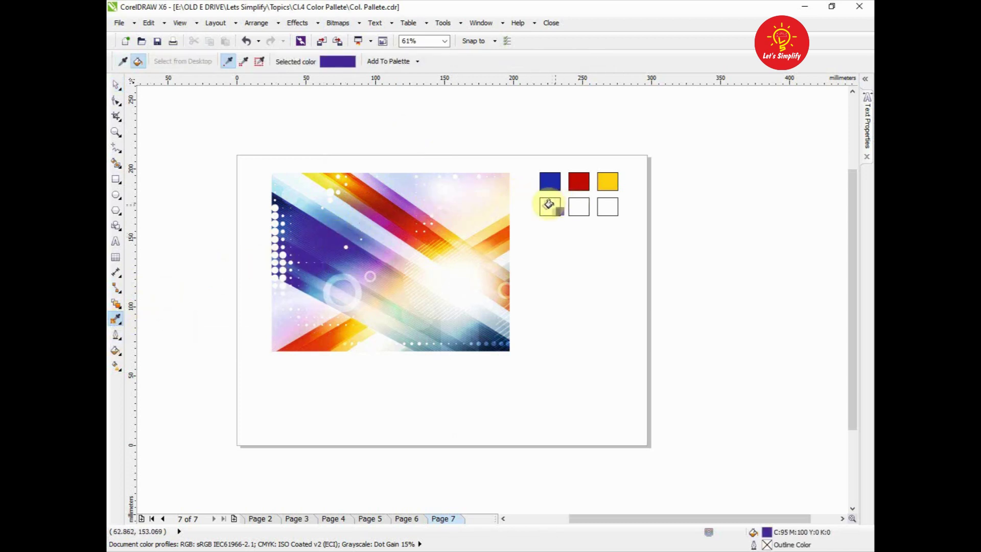
click(117, 320)
click(399, 208)
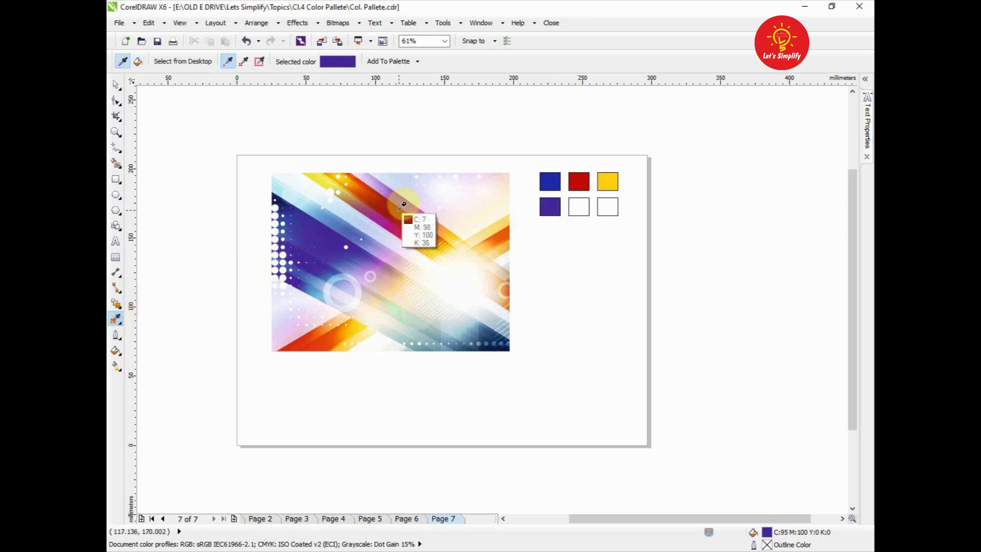
click(572, 206)
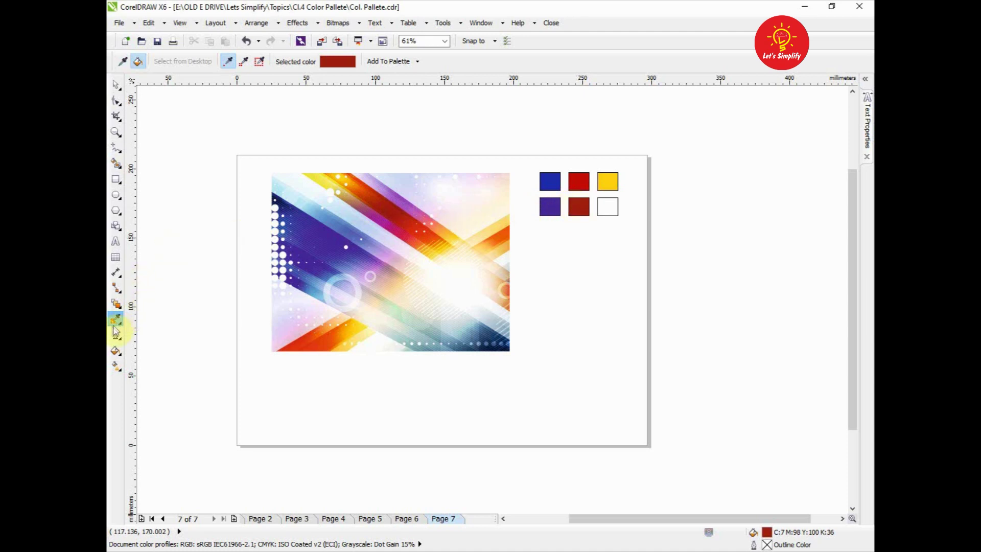
click(345, 329)
click(603, 205)
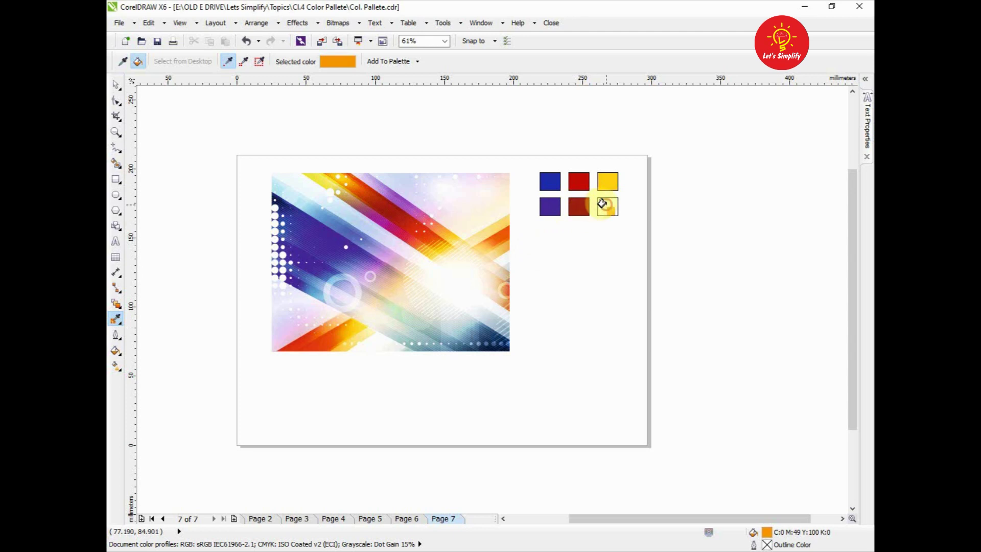
click(604, 204)
click(116, 84)
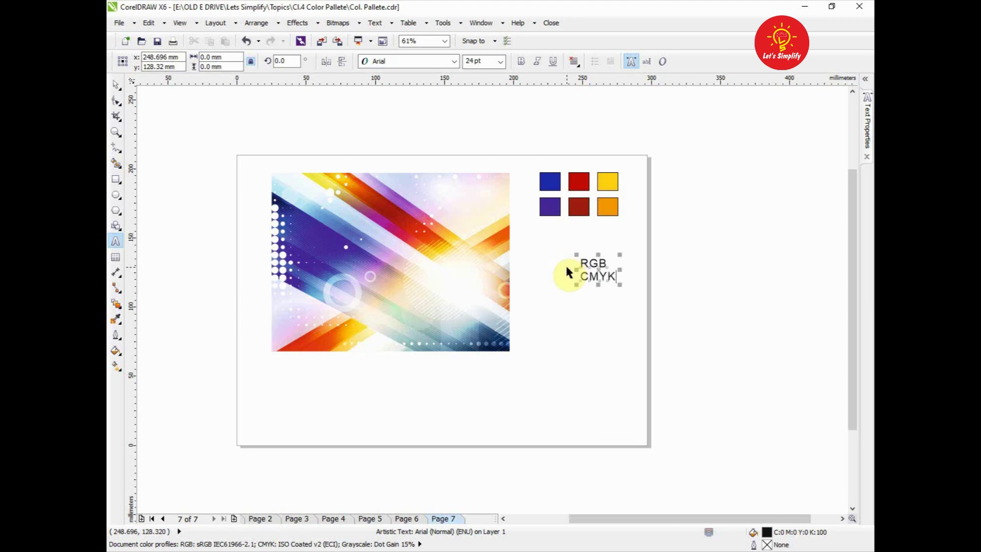
- Add 24 pt Arial text reading RGB and CMYK, break it apart, and place each word beside the matching row of rectangles
key(ctrl+space)
key(ctrl+k)
drag(586, 266, 632, 185)
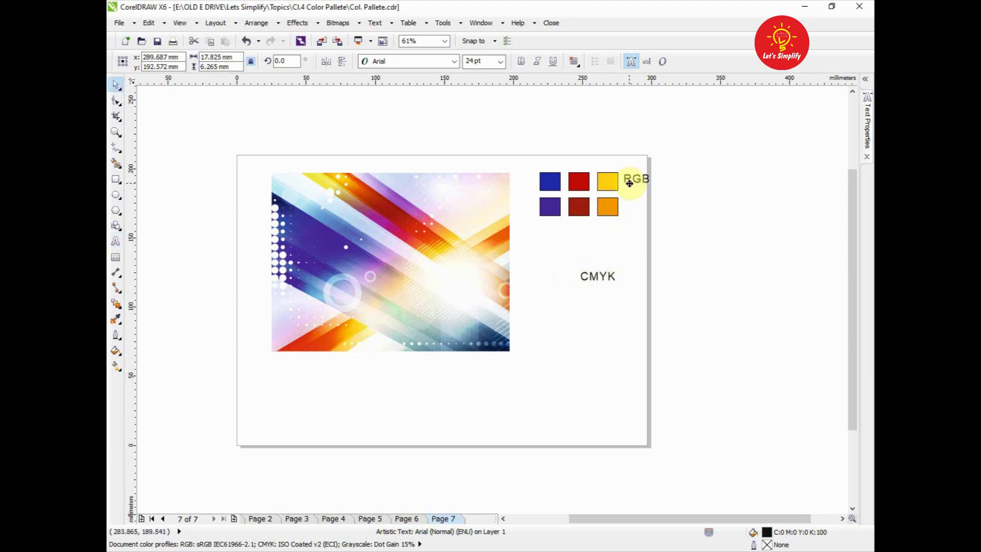
click(598, 275)
drag(606, 276, 643, 206)
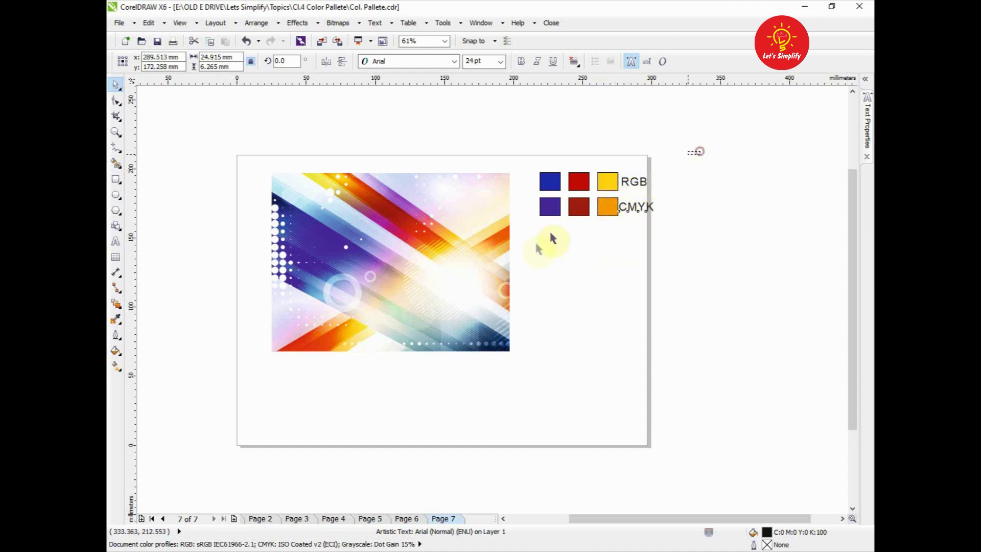
- Move all six rectangles and both labels closer to the image, and left-align the CMYK label with the RGB label
drag(698, 152, 523, 245)
drag(602, 184, 590, 188)
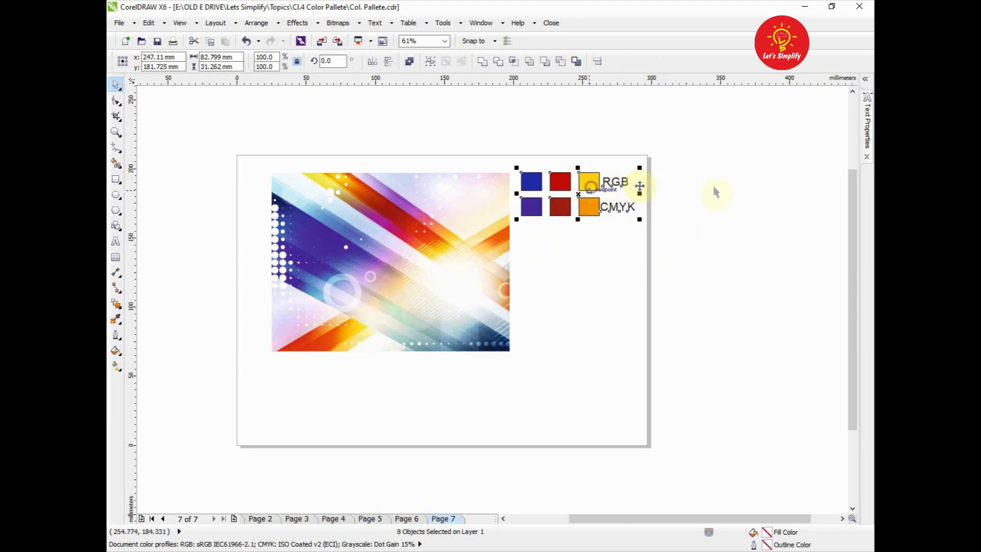
click(624, 212)
scroll(621, 212, up, 2)
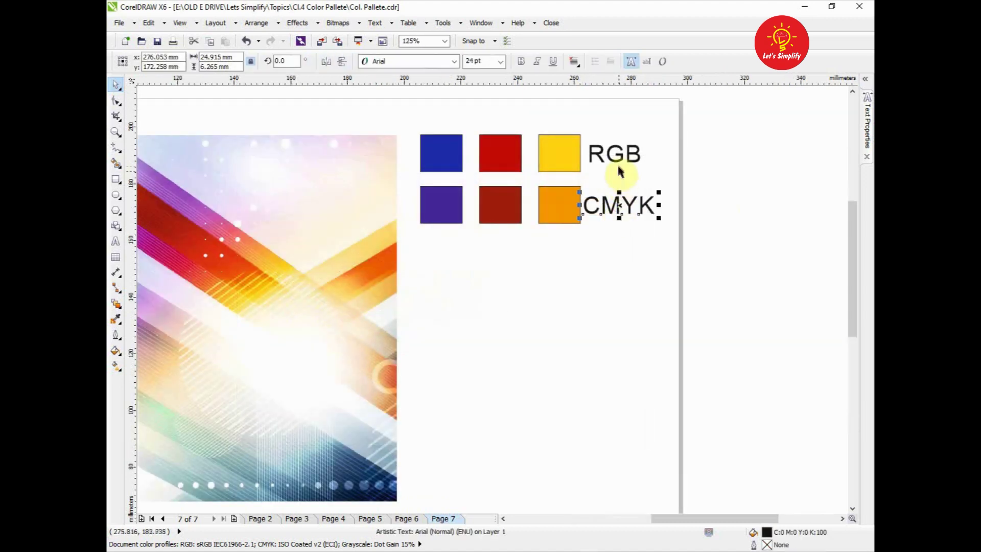
shift+click(620, 162)
key(l)
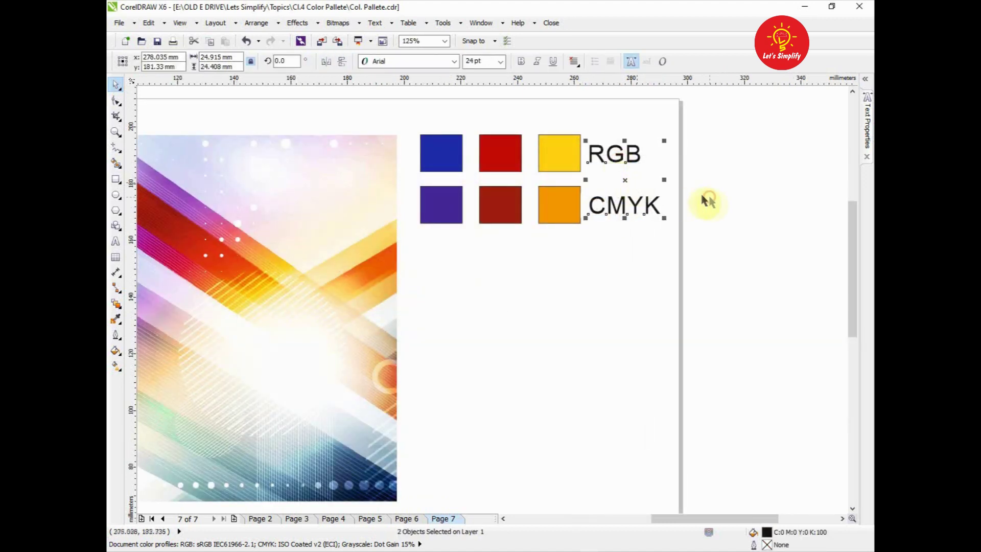
click(707, 200)
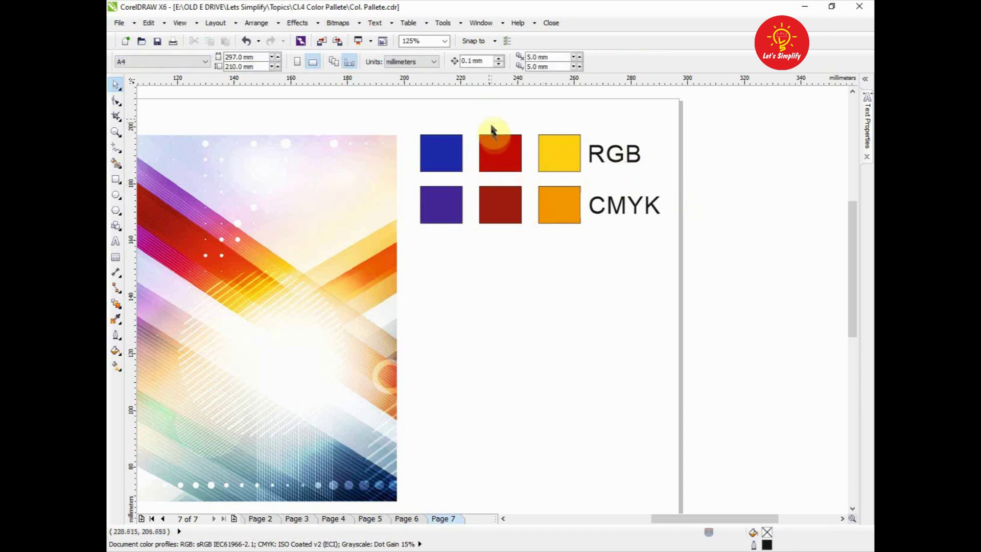
scroll(473, 231, down, 1)
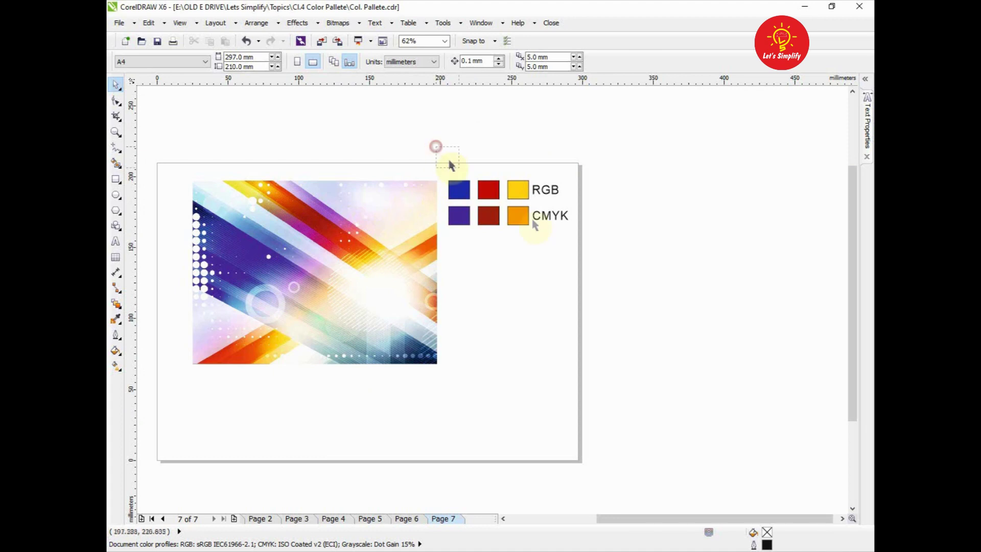
drag(451, 165, 563, 267)
click(531, 254)
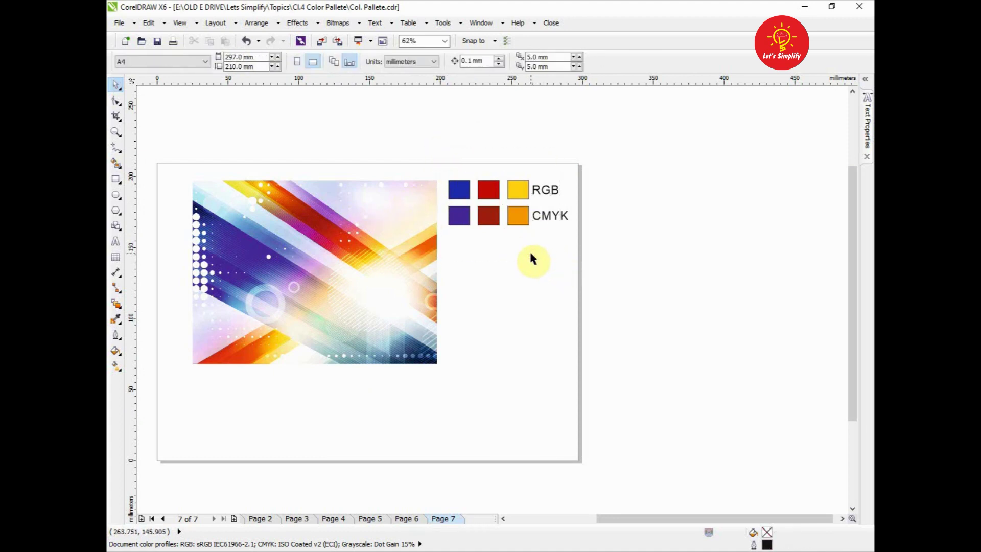
- Display the Document Palette and dock it horizontally beneath the page tabs
click(475, 23)
click(486, 113)
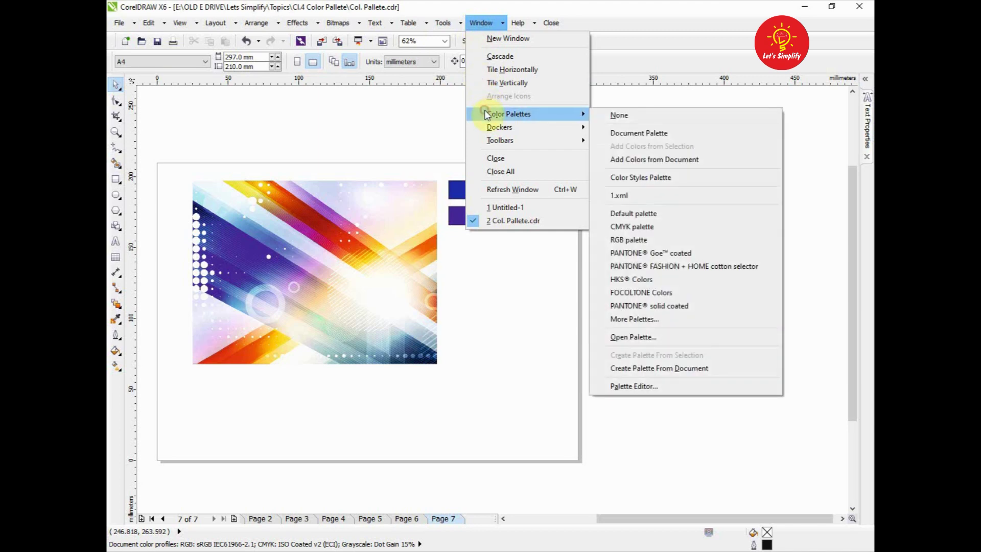
click(637, 133)
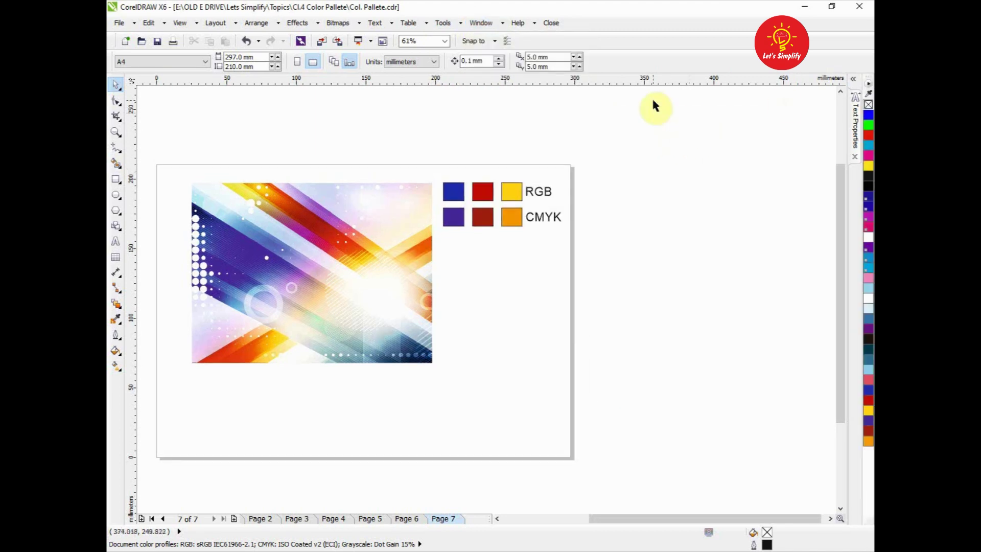
drag(870, 83, 200, 529)
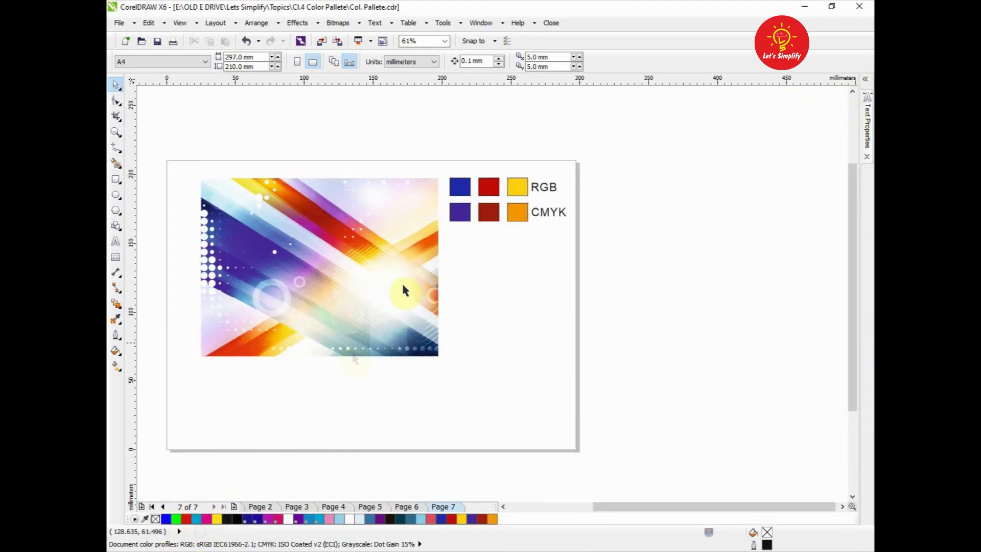
- Add the document's colours to the Document Palette, taking 50 colours from each bitmap
click(135, 519)
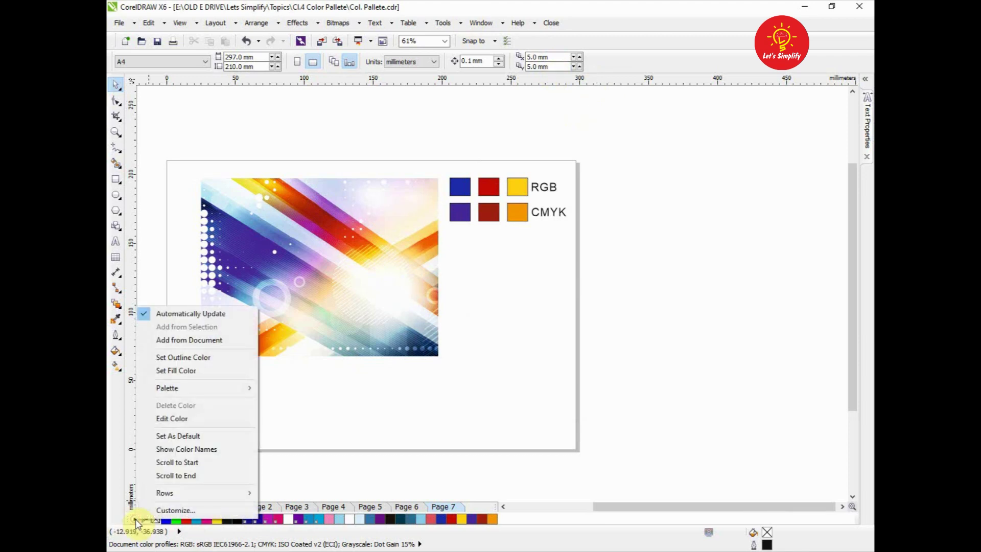
click(205, 340)
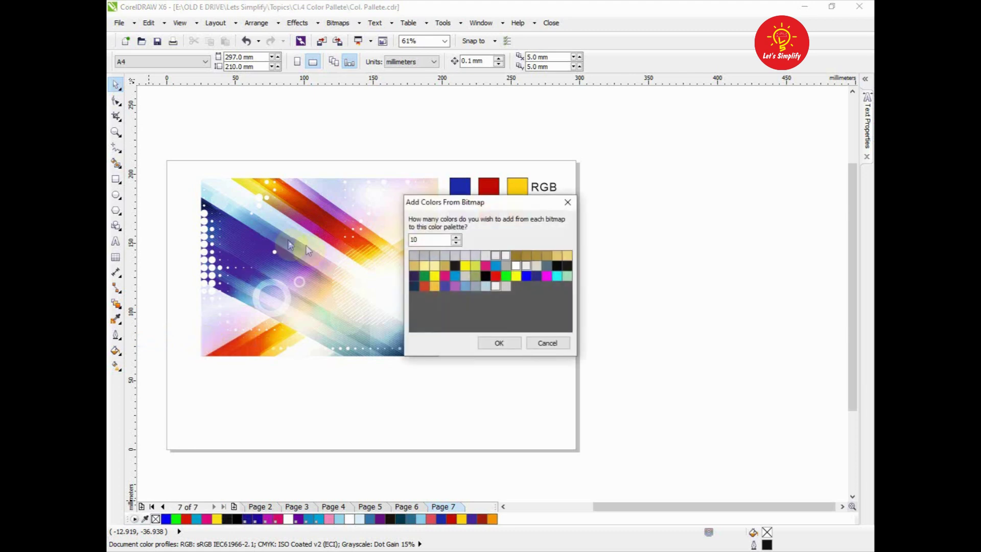
drag(482, 203, 700, 190)
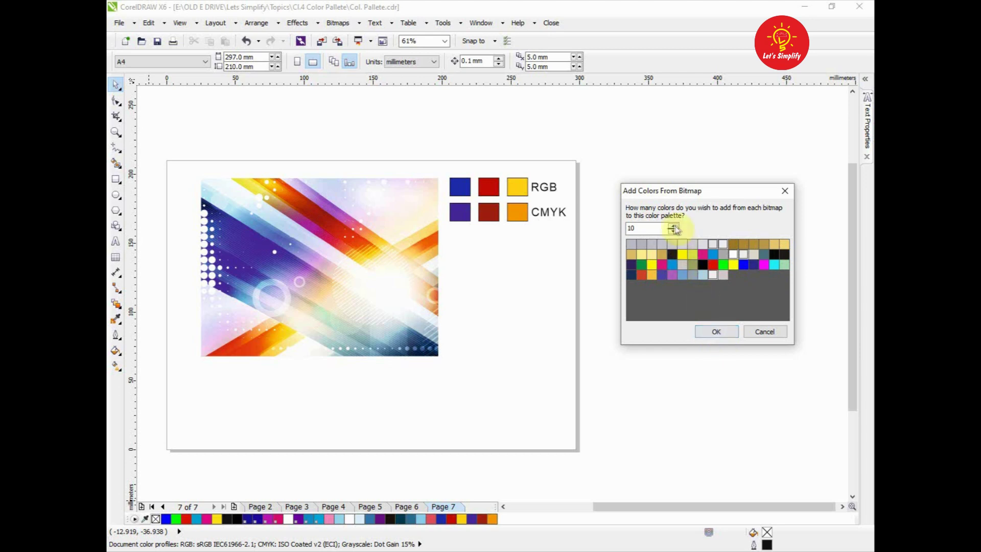
double_click(656, 225)
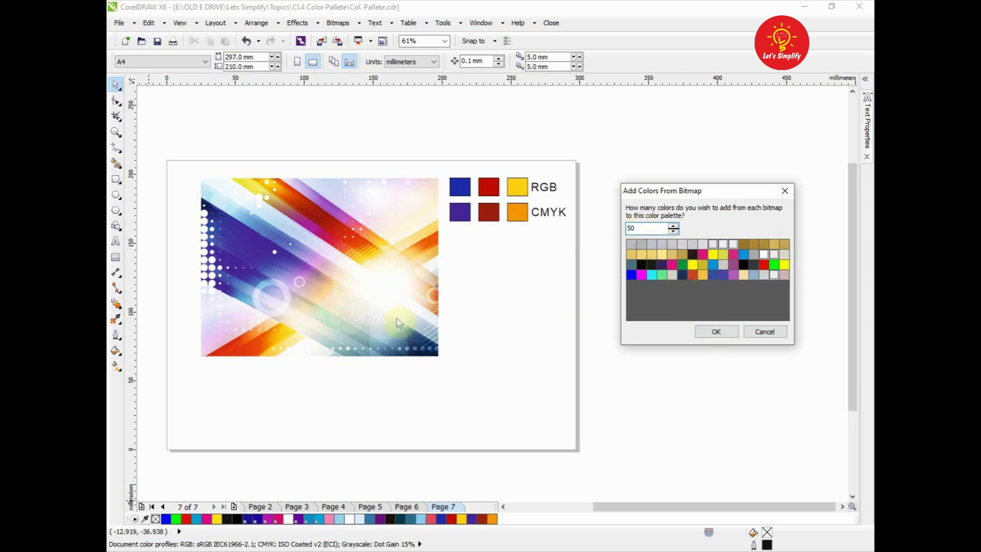
click(724, 336)
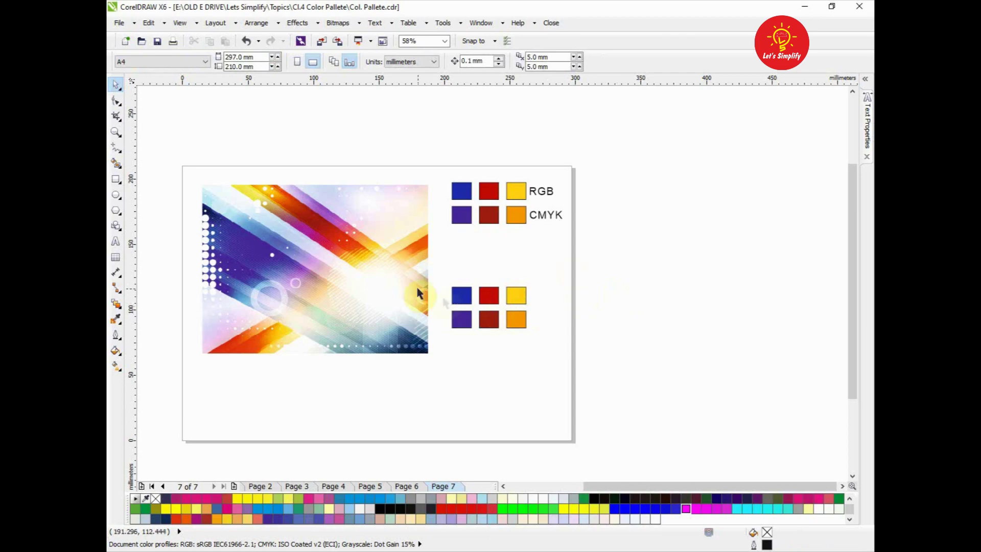
- Reduce the CorelDRAW window, switch to the Chrome background image search, and arrange its window beside CorelDRAW, stretched to the screen's full height
click(834, 6)
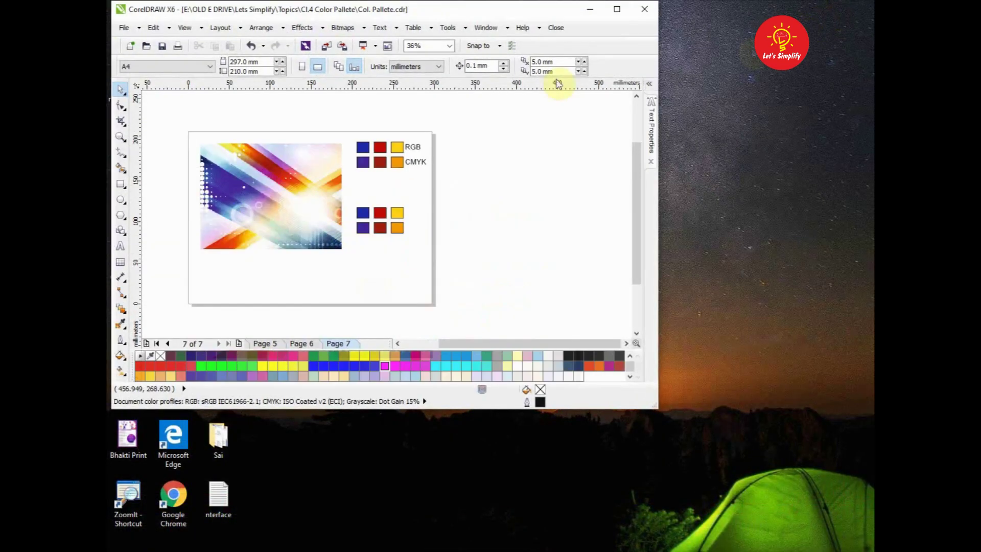
drag(449, 9, 711, 6)
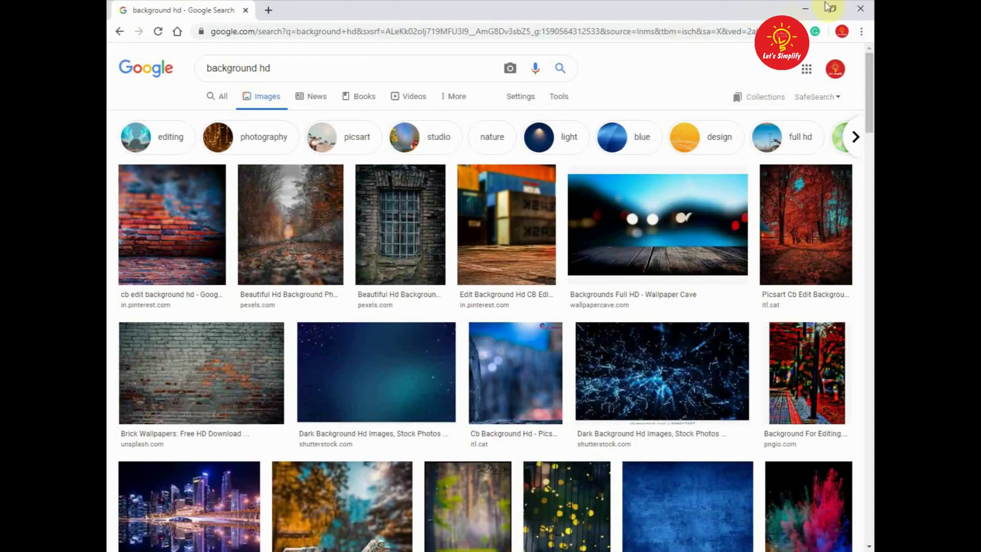
click(833, 10)
drag(634, 72, 722, 34)
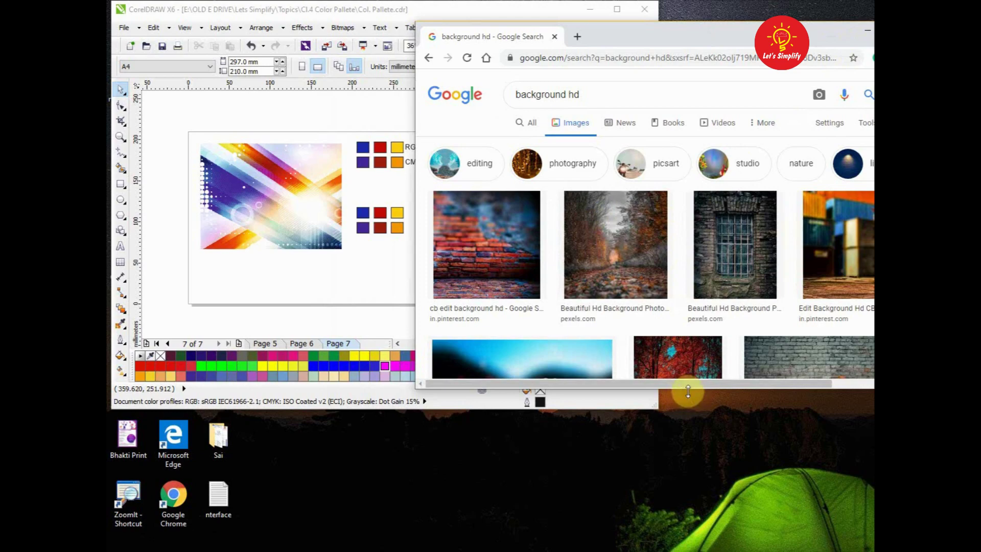
drag(685, 390, 671, 548)
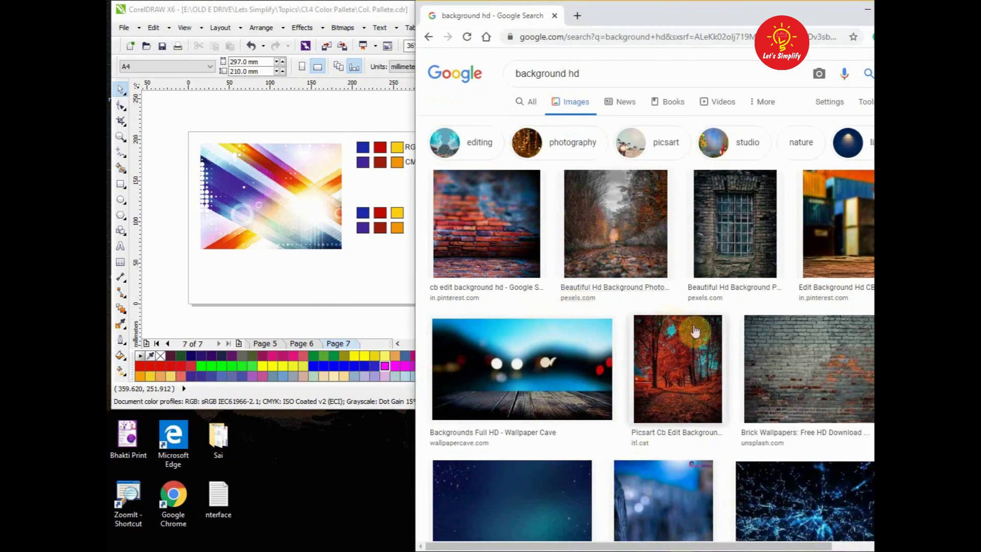
scroll(562, 338, down, 1)
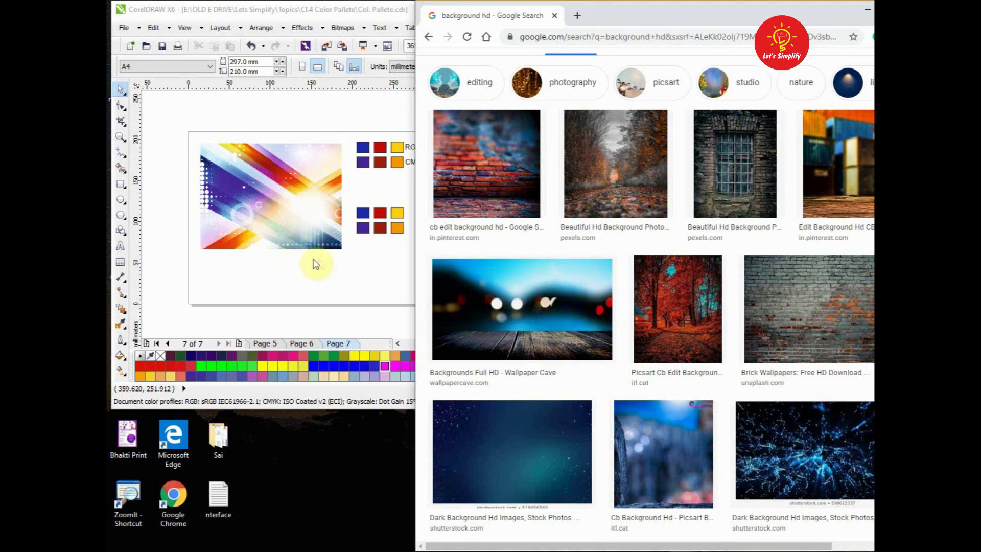
- Try to sample a colour from the browser's background images with CorelDRAW's Color Eyedropper, and close the image preview
click(122, 324)
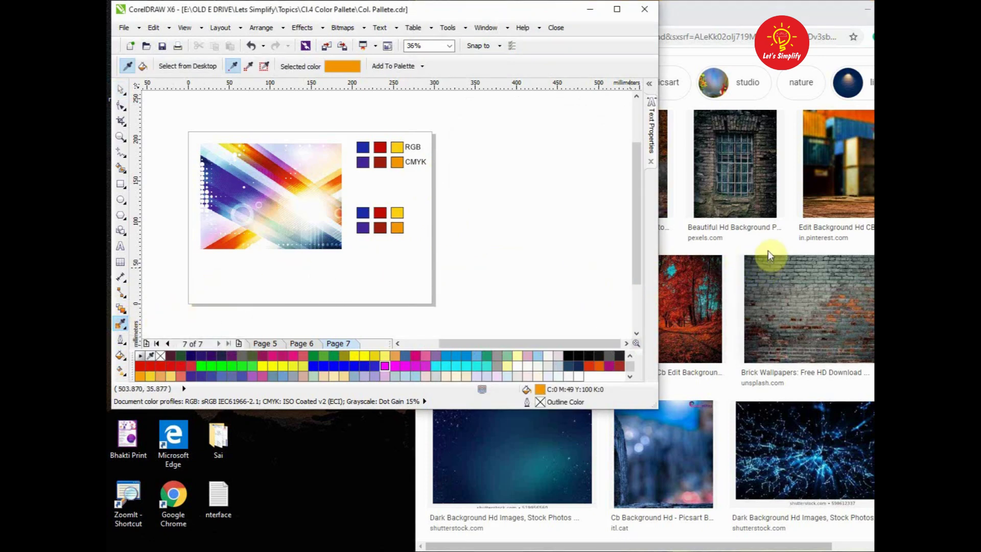
click(767, 275)
click(769, 274)
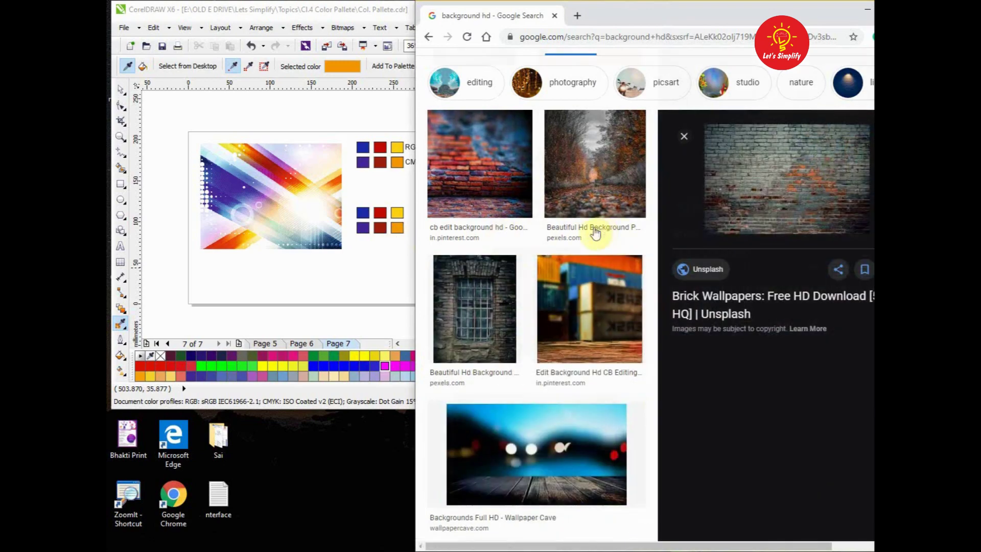
click(559, 185)
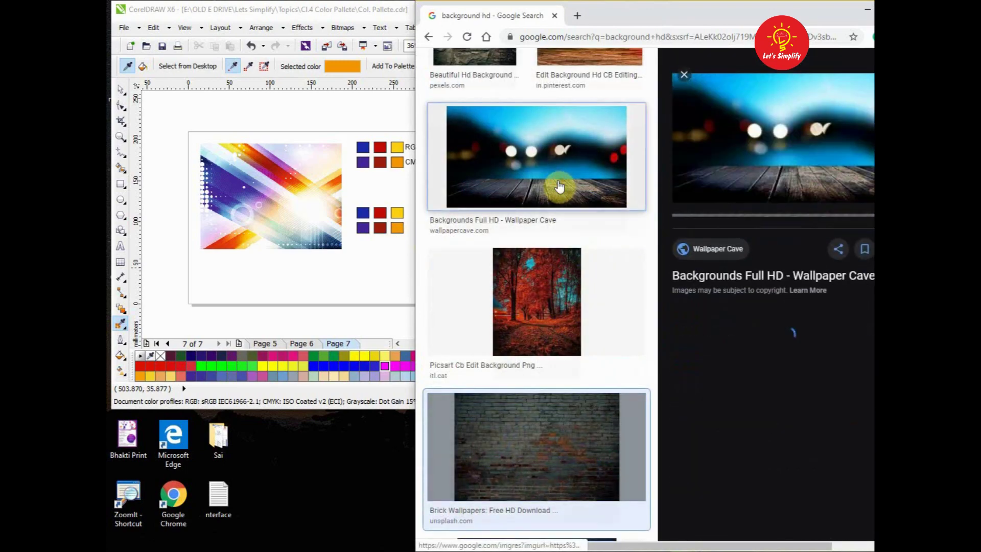
click(687, 78)
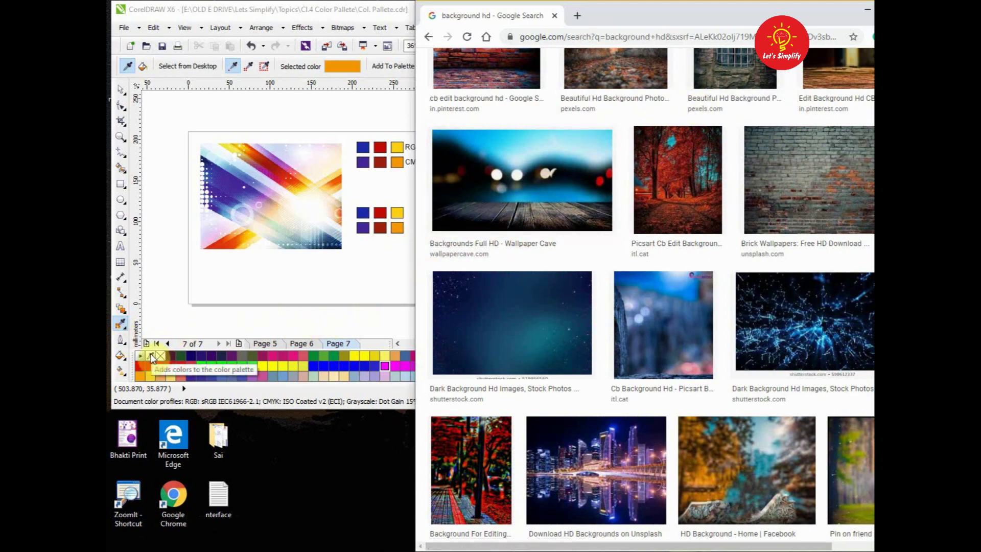
- Add a blue and a black to the Document Palette by sampling the browser's background images with the palette's own eyedropper
click(151, 358)
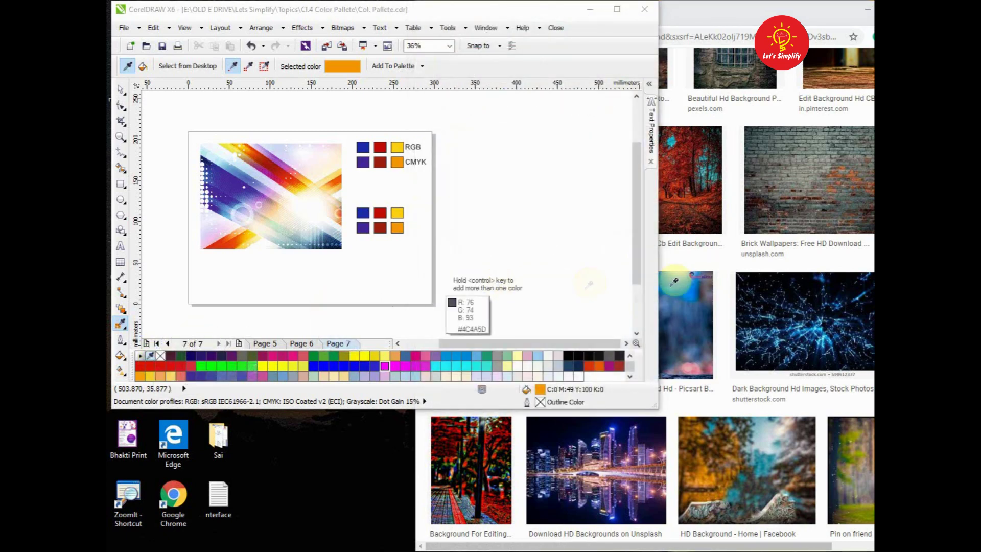
click(575, 204)
click(436, 377)
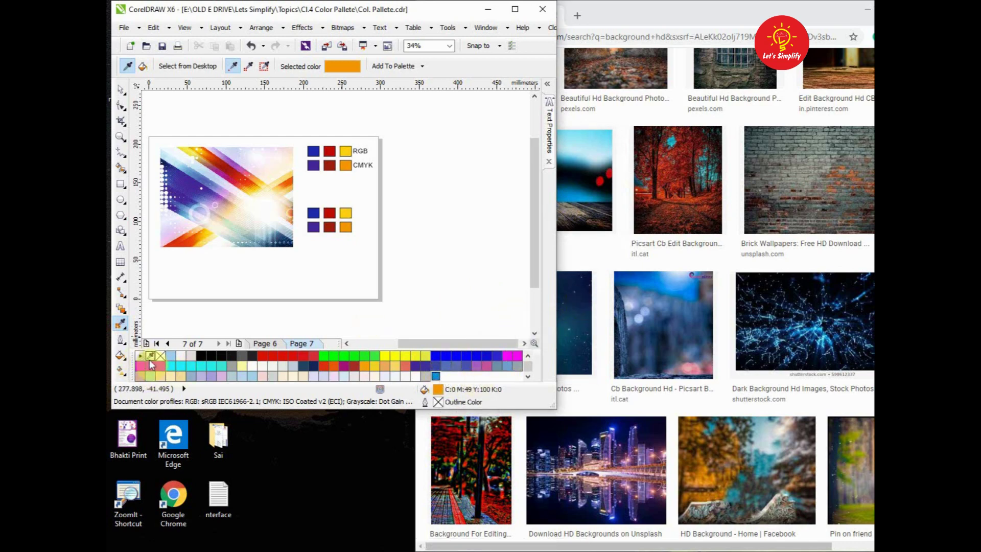
click(150, 356)
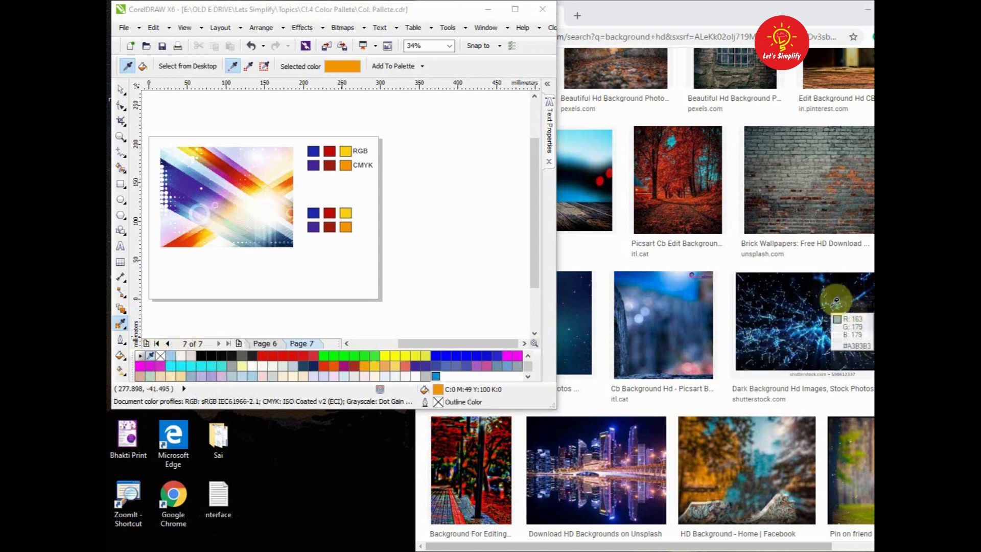
click(800, 293)
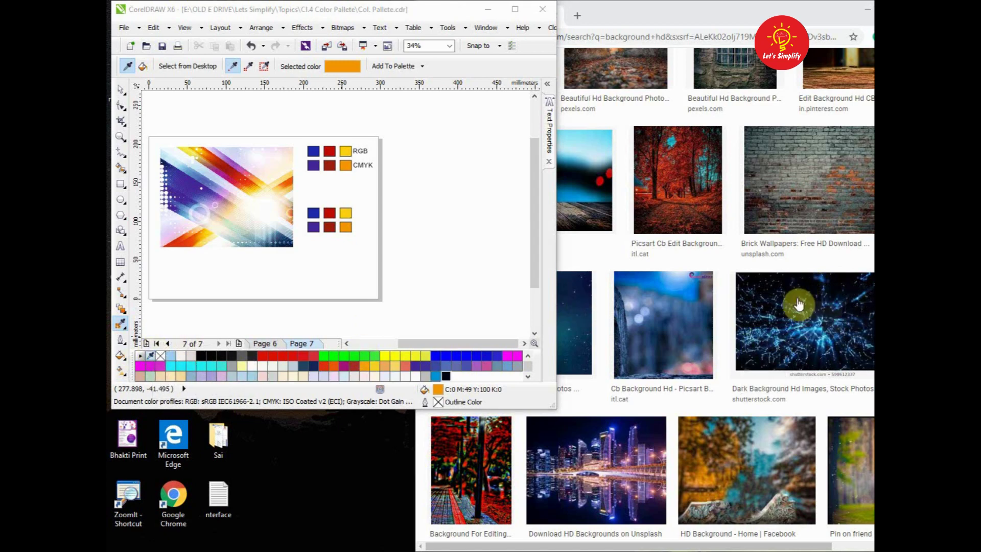
- Maximize CorelDRAW and fill the first two rectangles of the unlabelled group's upper row with the sampled blue and black
key(super+Up)
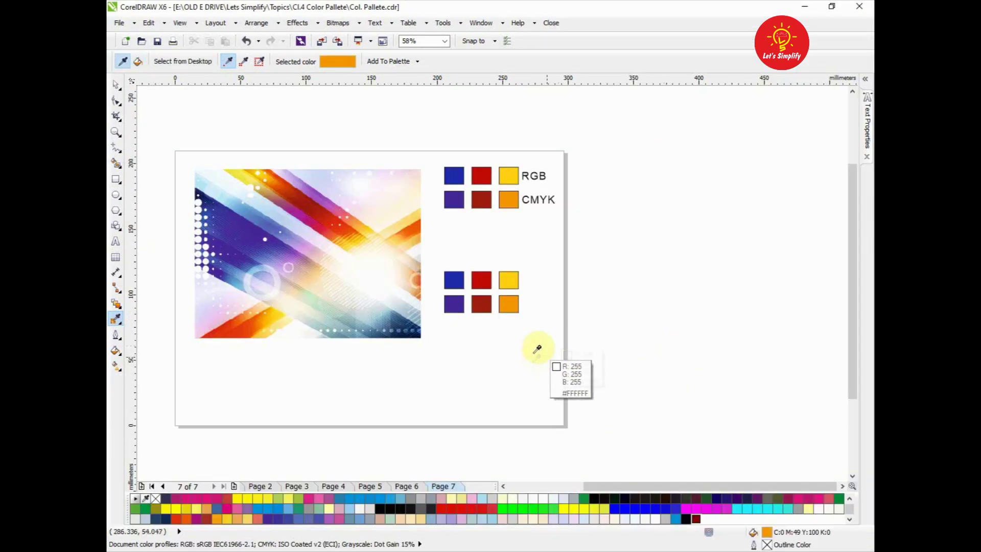
click(116, 85)
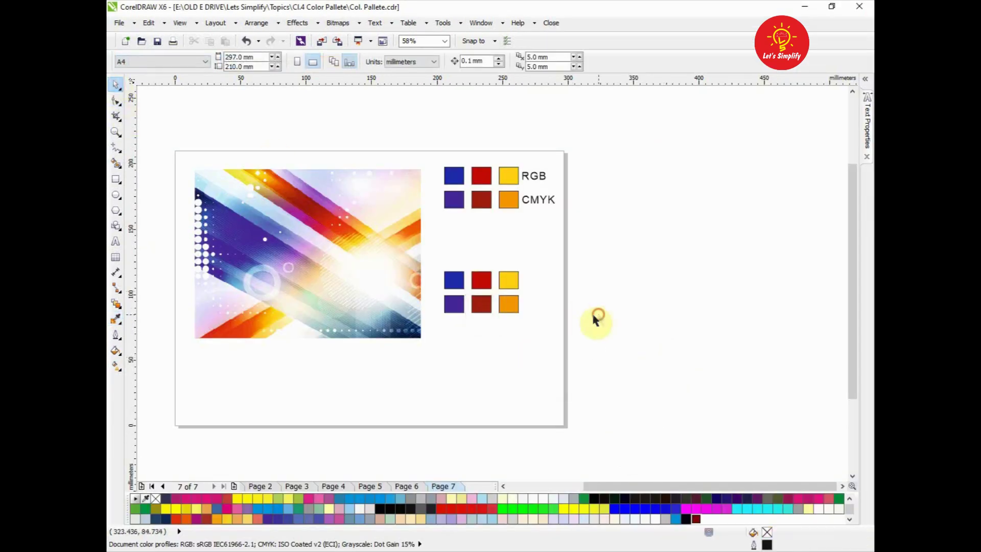
click(455, 280)
click(676, 519)
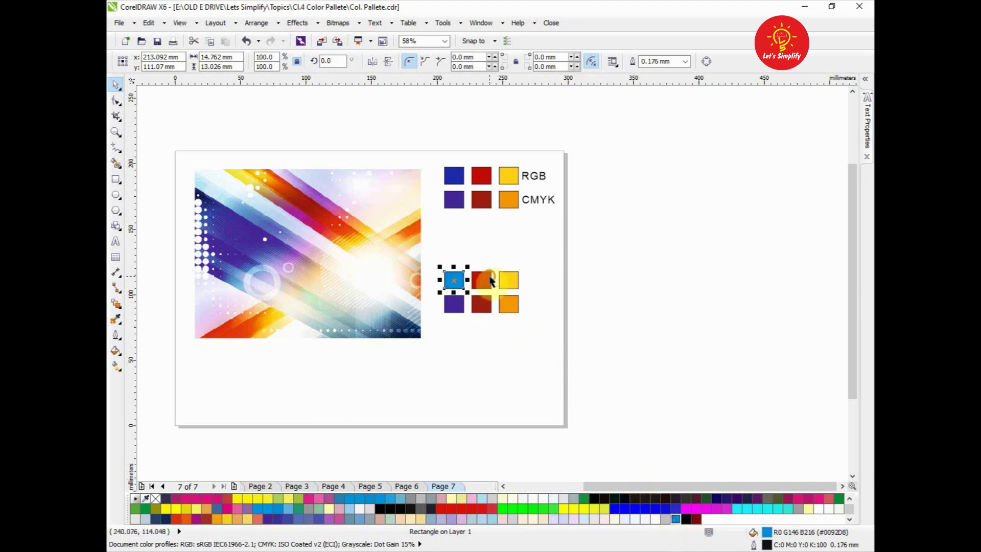
click(490, 280)
click(686, 518)
click(508, 280)
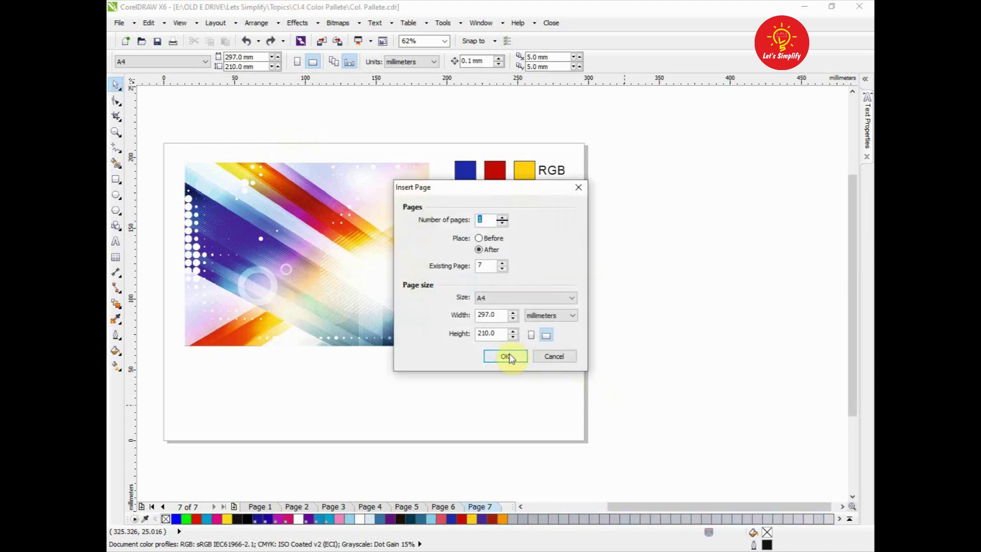
- Insert one A4 landscape page after page 7 and import 02-open-color-full-text-examples.jpg centred on it
click(505, 357)
right_click(636, 149)
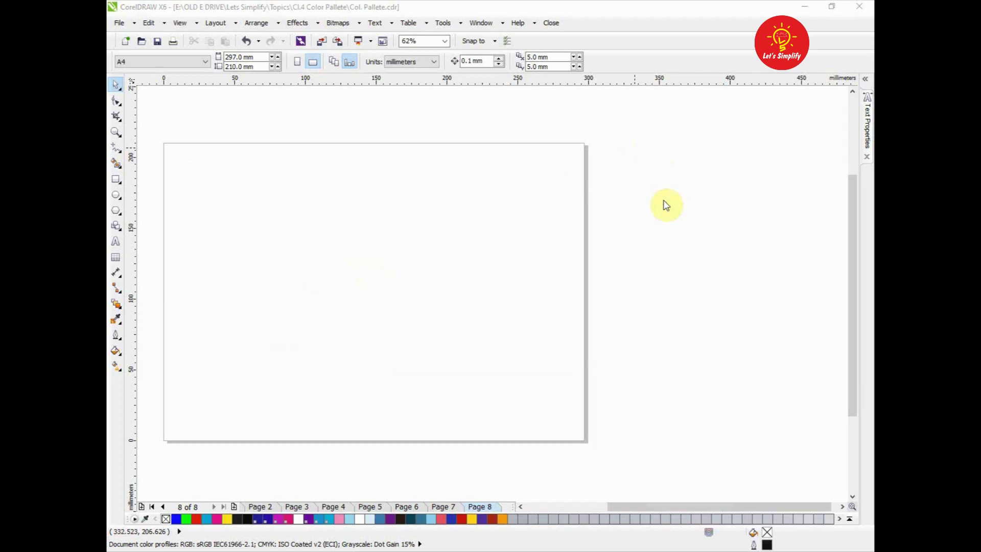
key(ctrl+i)
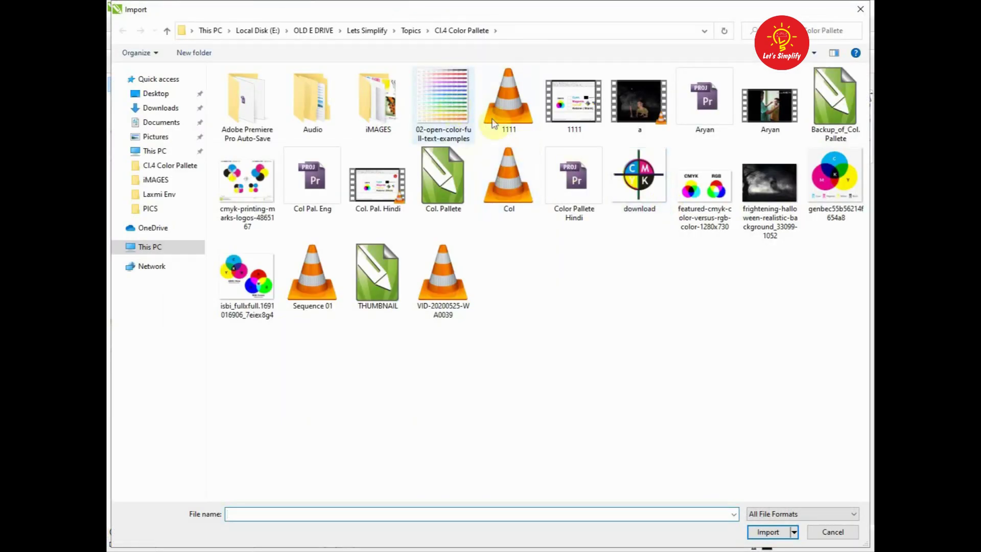
click(443, 109)
double_click(433, 106)
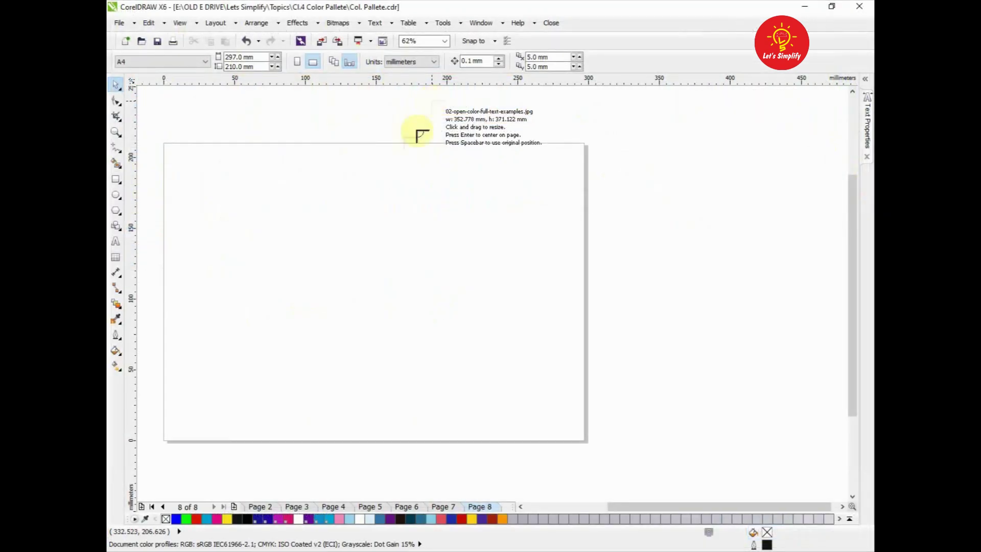
key(Return)
- Scale the imported colour chart proportionally about its centre to about 49% so it fits within the page
scroll(460, 180, down, 2)
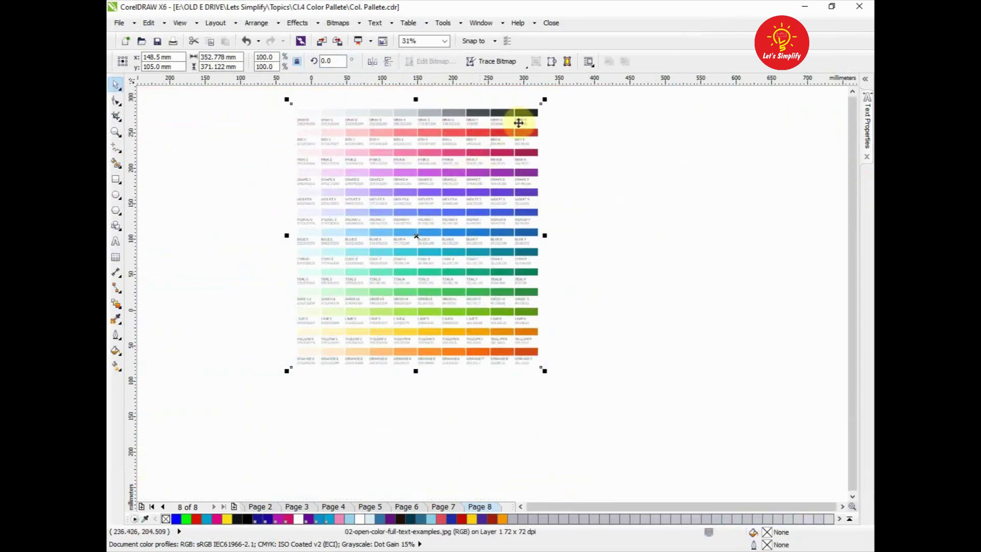
drag(543, 102, 486, 166)
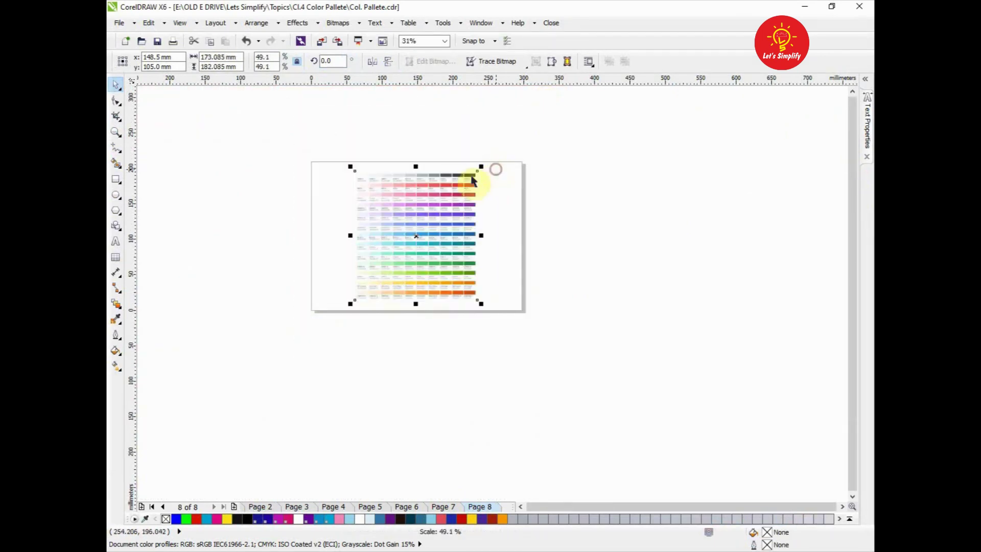
scroll(435, 189, up, 2)
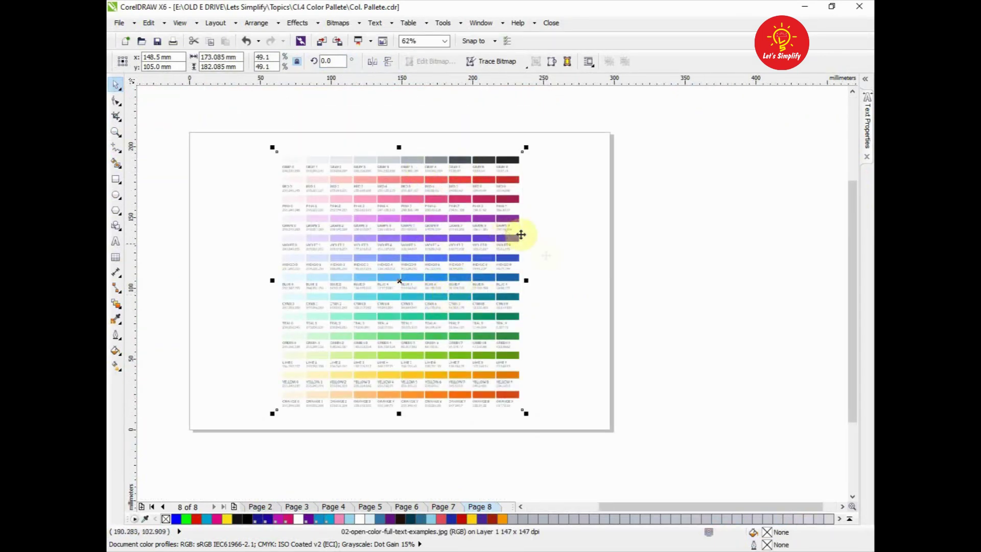
- Add colours from the selected colour chart to the Document Palette, requesting 400 colours from the bitmap
click(131, 519)
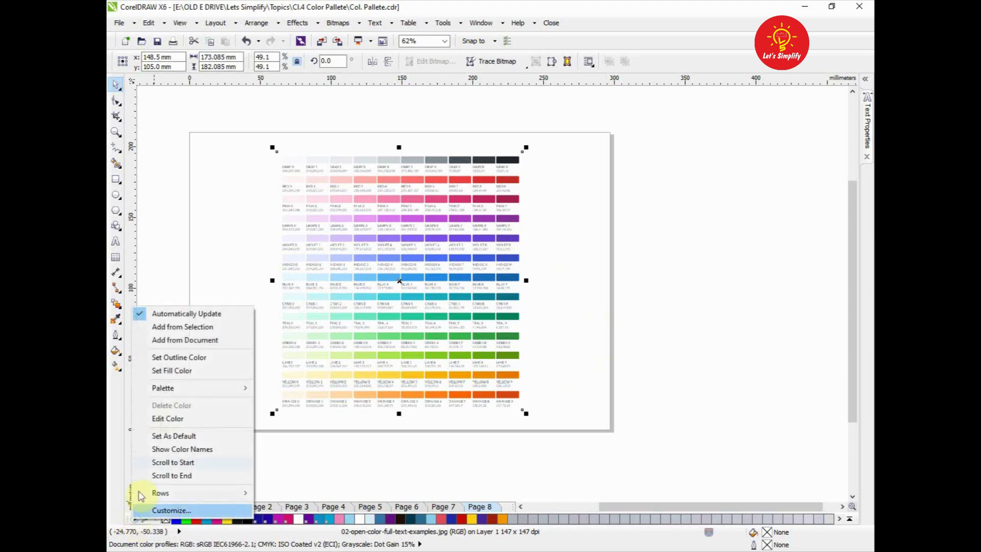
click(204, 328)
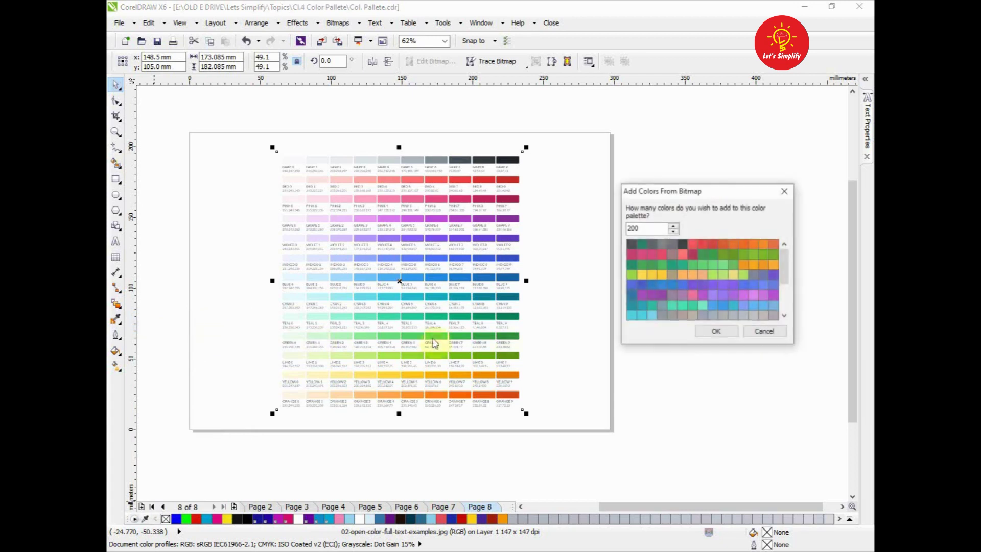
double_click(645, 228)
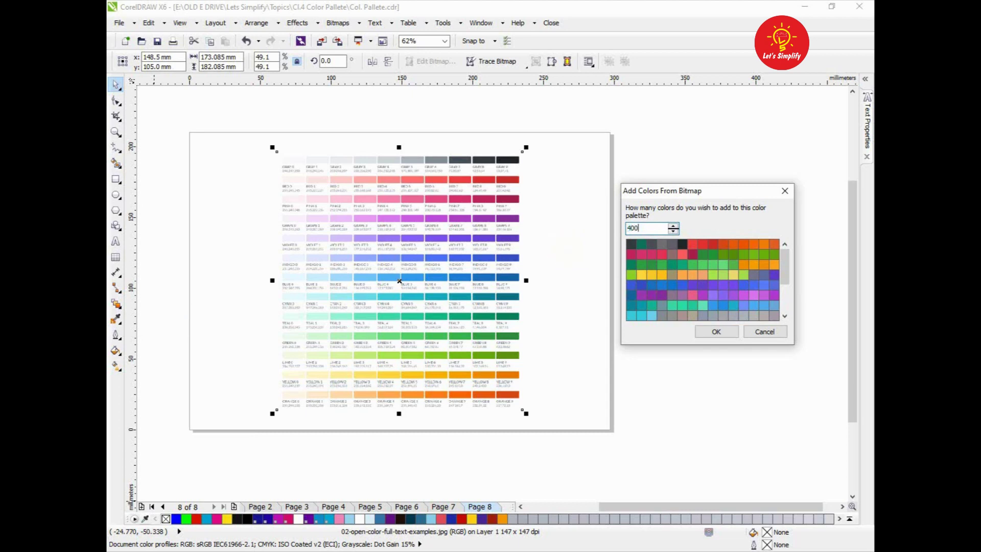
click(726, 335)
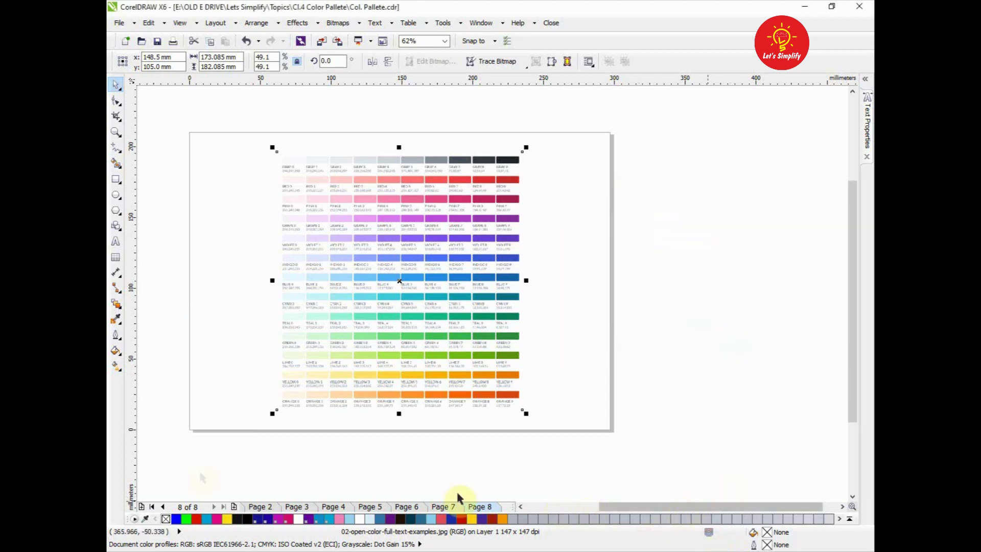
- Display the Document Palette in three rows and look through the colours added from the chart
click(137, 520)
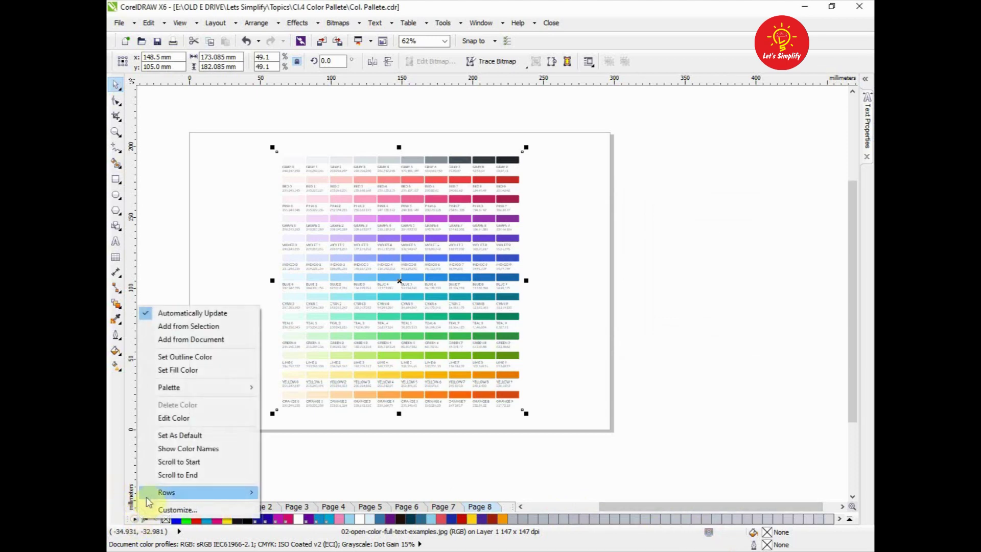
mouse_move(164, 492)
click(286, 519)
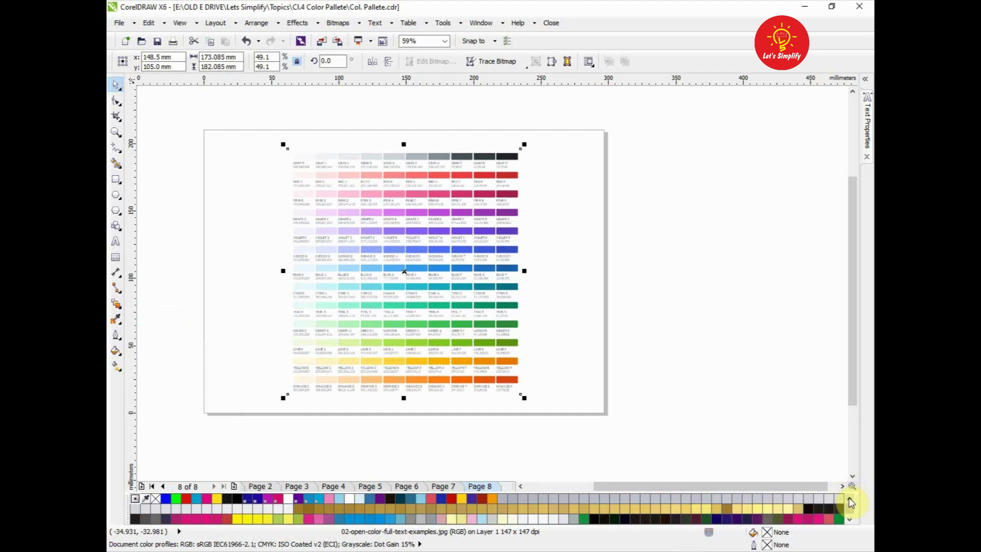
click(850, 519)
click(850, 519)
click(850, 519)
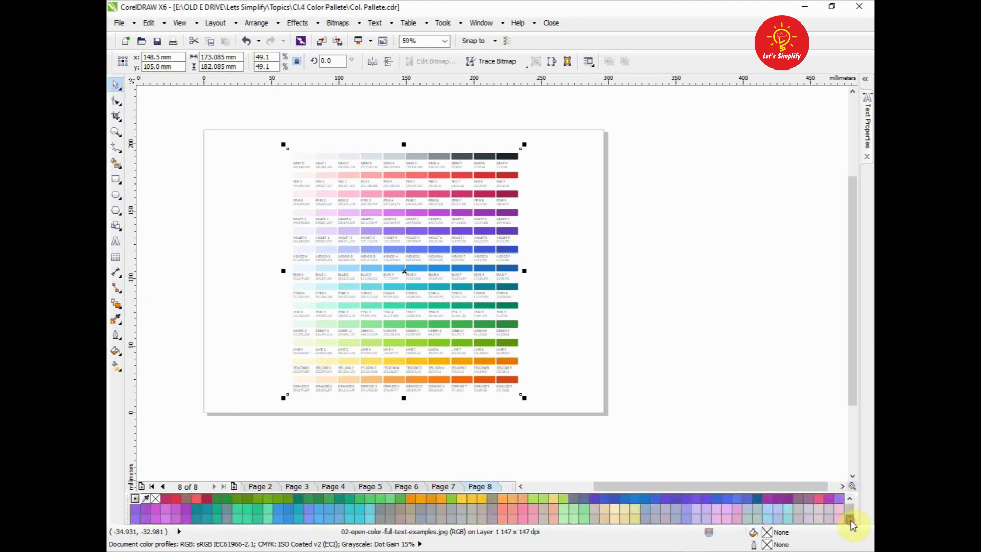
click(850, 519)
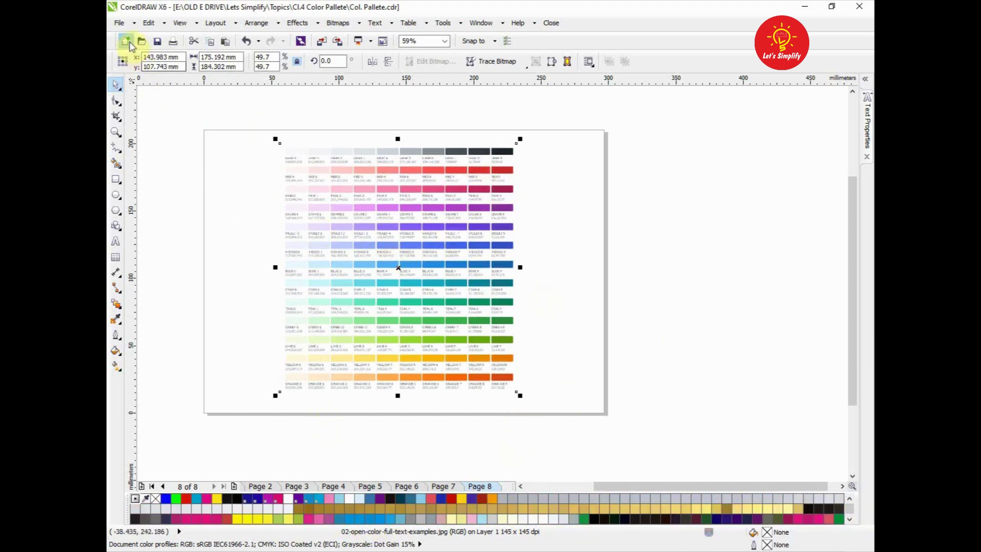
- Create a new A4 landscape document in CMYK mode and paste the colour chart into it
click(130, 43)
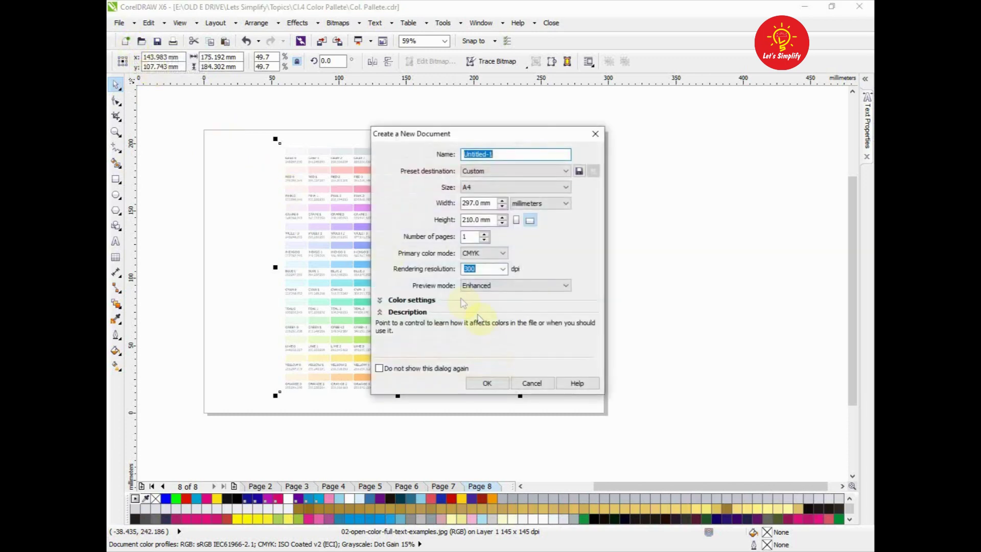
click(486, 383)
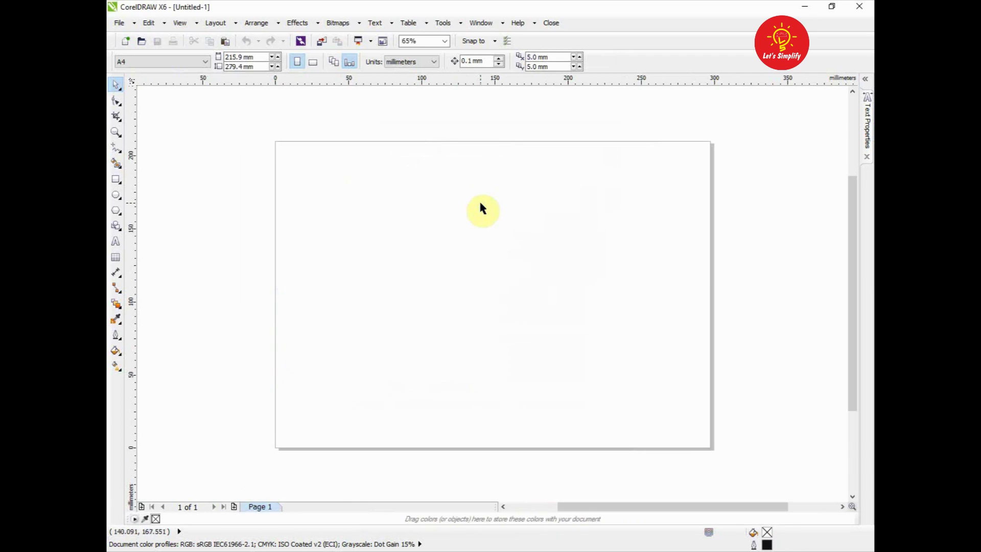
key(ctrl+v)
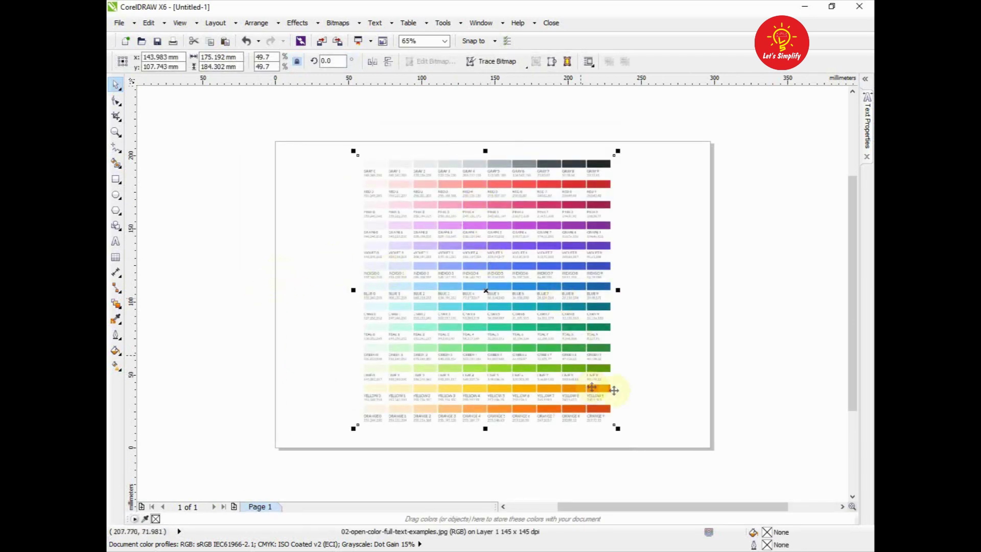
click(735, 332)
click(480, 313)
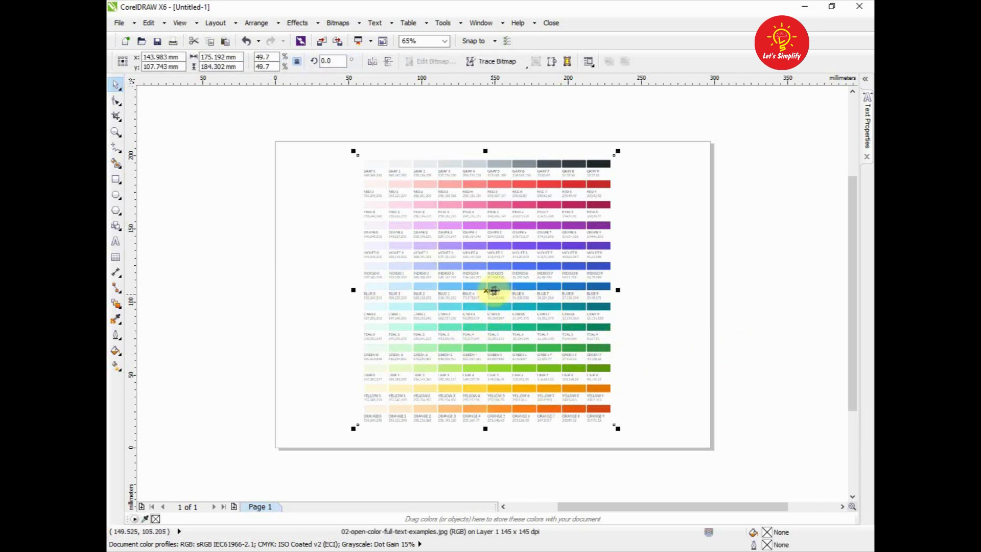
- Store the pasted chart's colours in the new document's empty Document Palette, taking 256 colours from the bitmap
drag(460, 316, 203, 520)
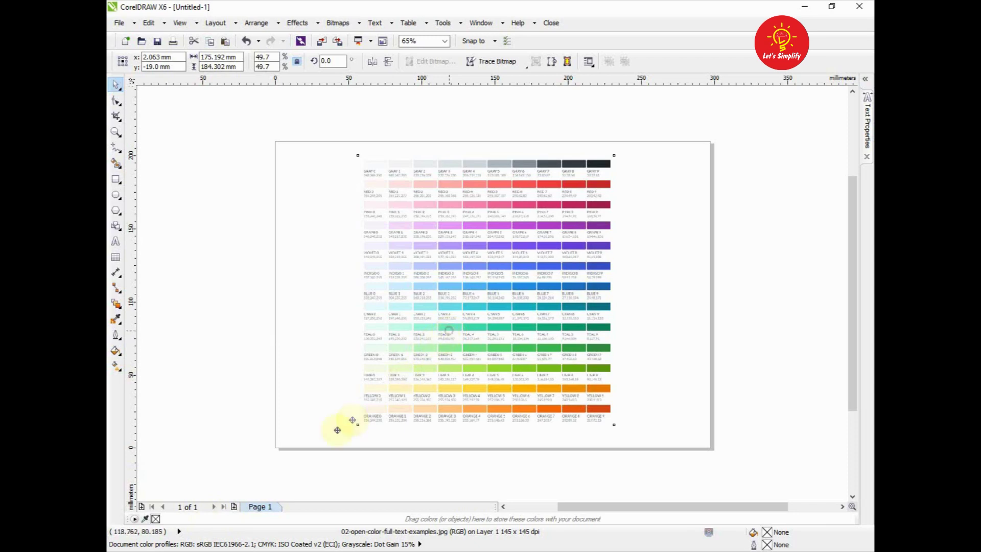
drag(338, 430, 231, 520)
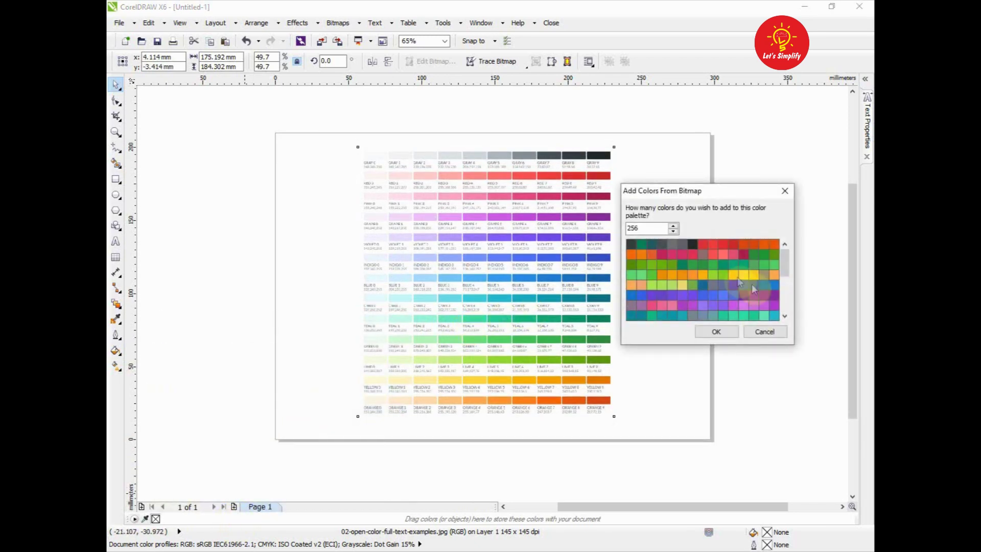
click(716, 332)
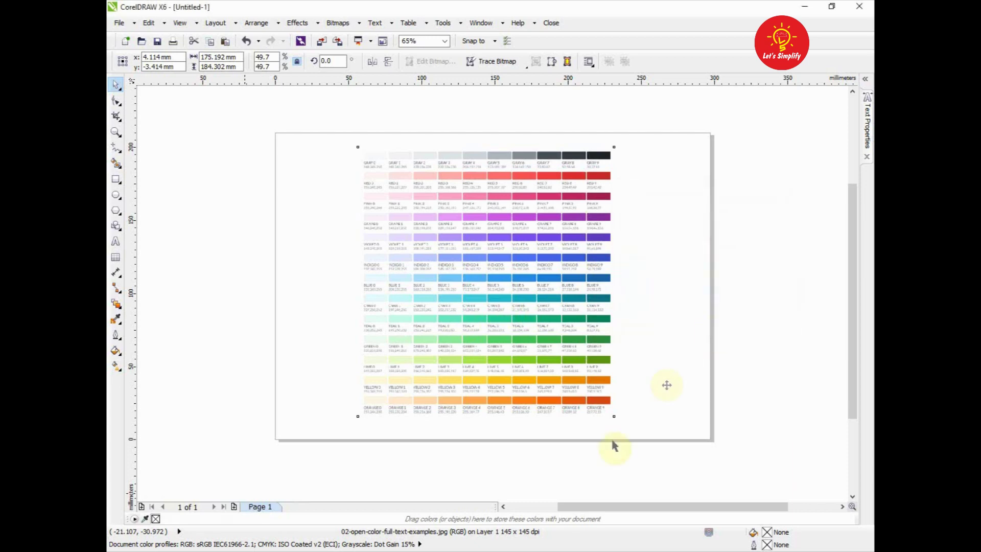